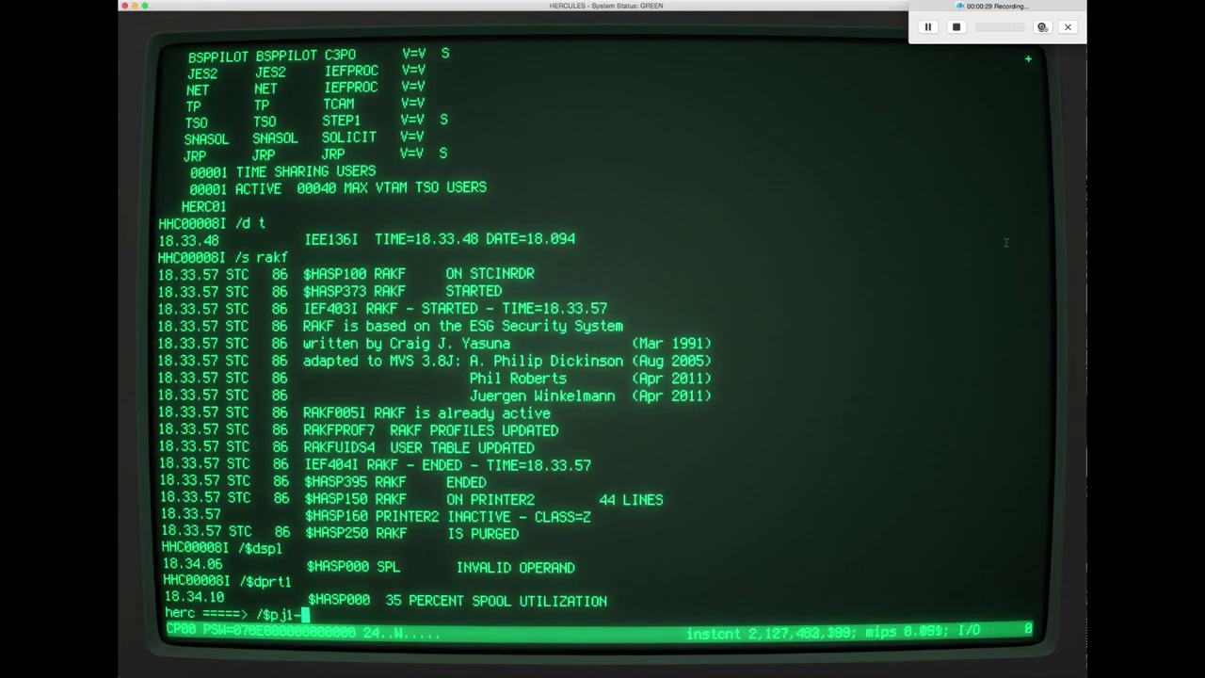
type("$pj1-999")
Step: Run the $PJ1-999 console command to purge the old queued jobs
key("Return")
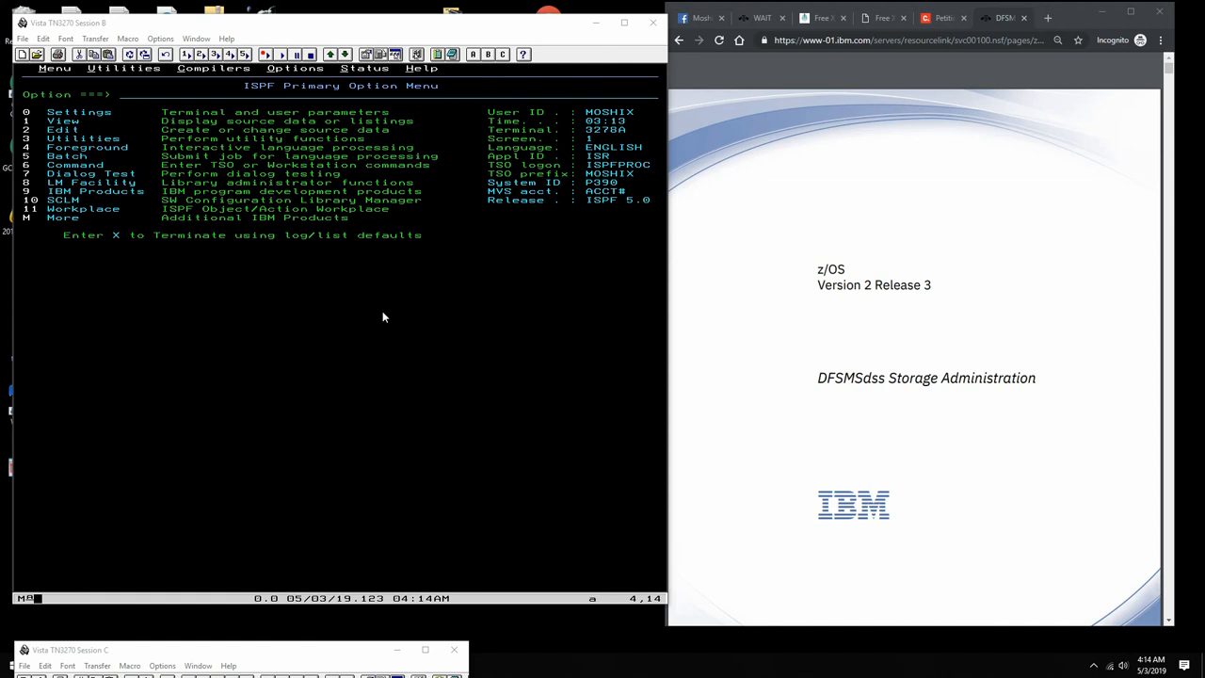
Step: Bring the DFSMSdss Storage Administration manual forward and review its title and release lines
left_click(800, 270)
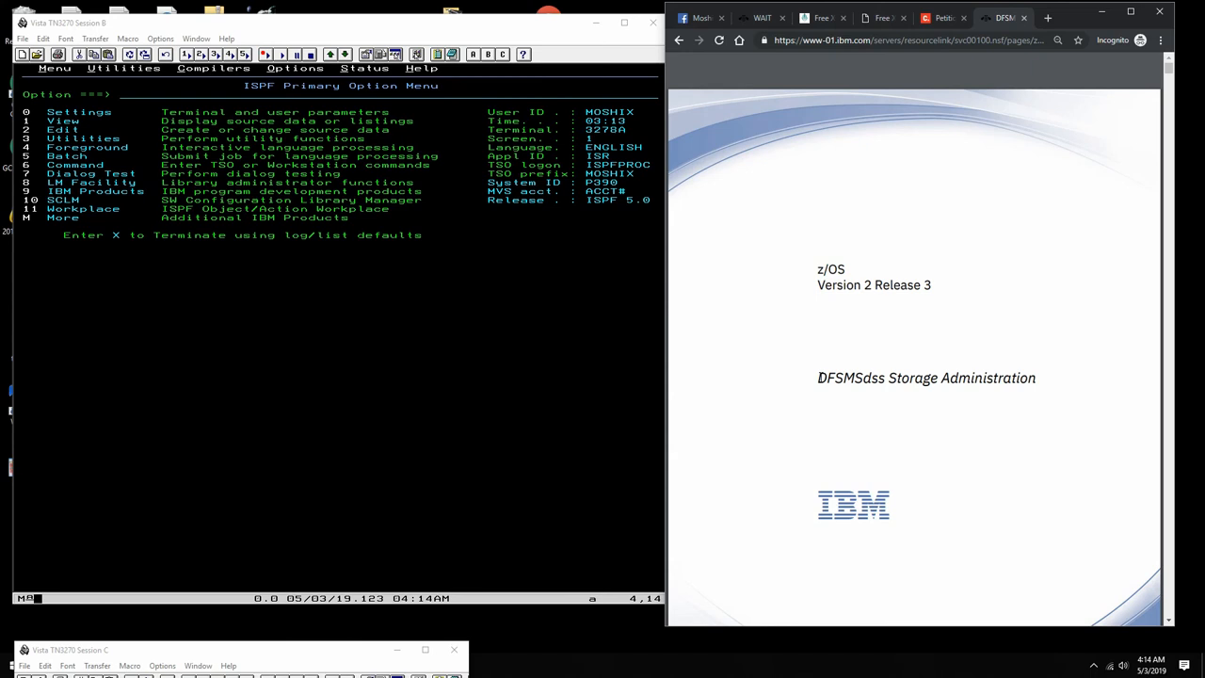
left_click_drag(887, 379, 1036, 378)
left_click(1068, 382)
mouse_move(913, 358)
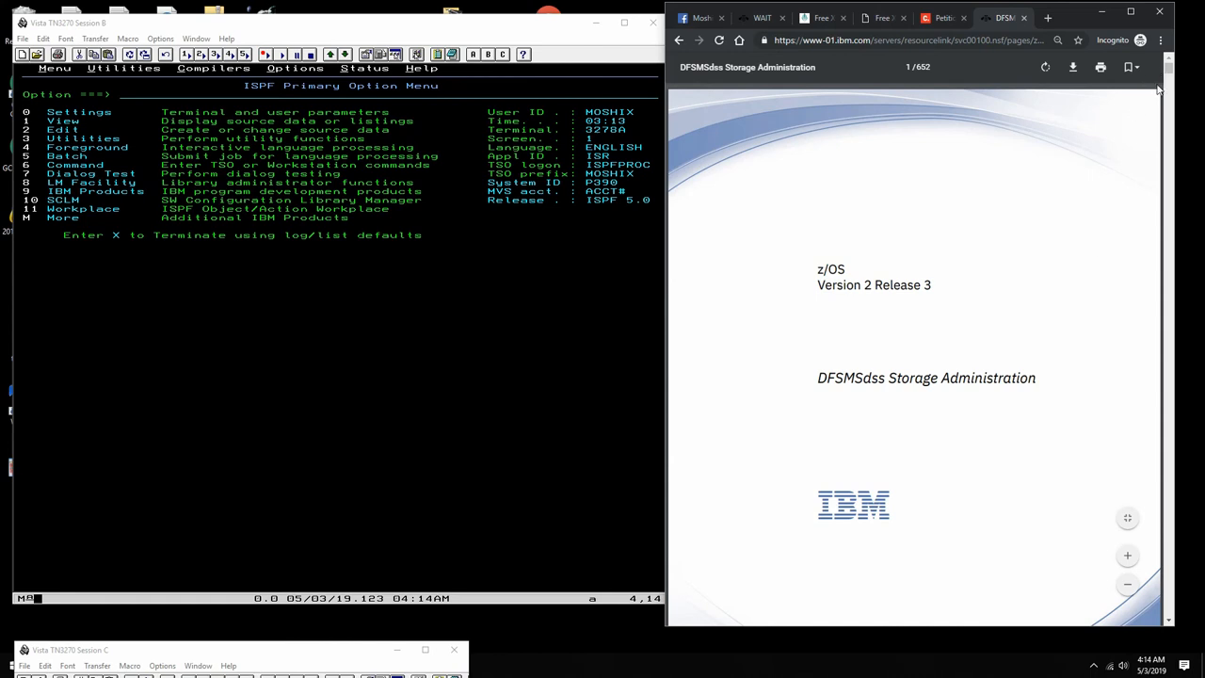
left_click_drag(818, 271, 915, 287)
left_click(915, 290)
left_click(945, 283)
left_click(815, 268)
left_click(815, 270)
scroll(847, 339, "down", 2)
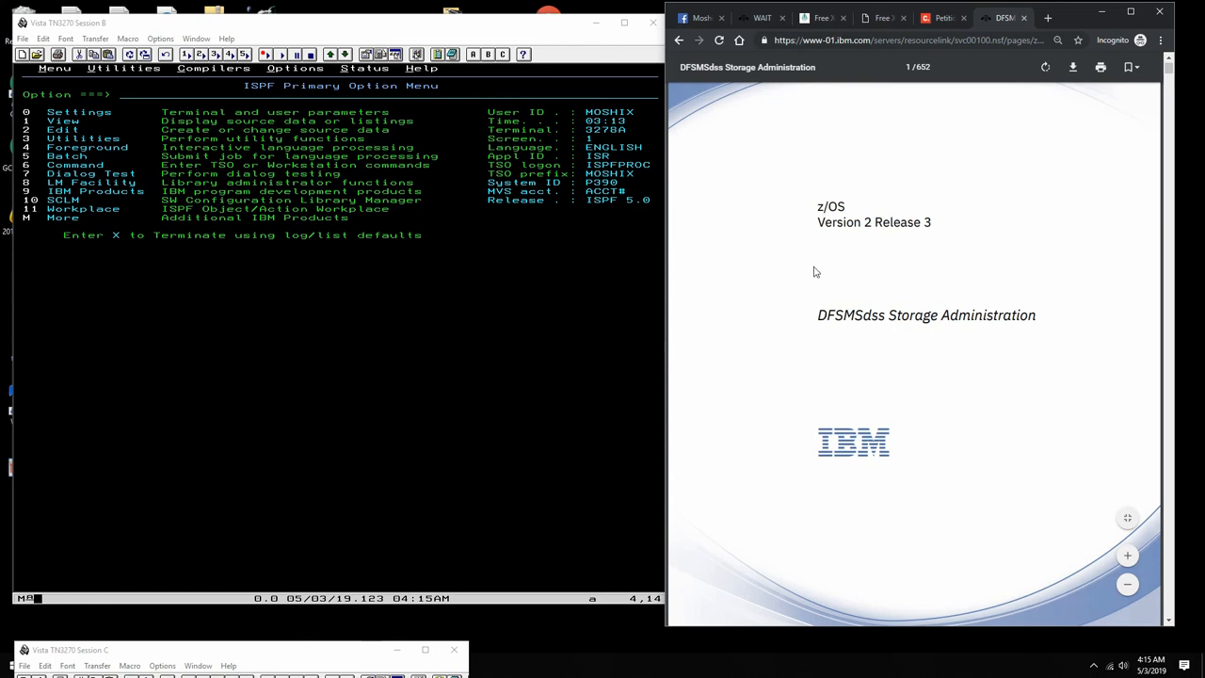
left_click_drag(815, 316, 1055, 318)
left_click(1055, 318)
scroll(1014, 398, "down", 5)
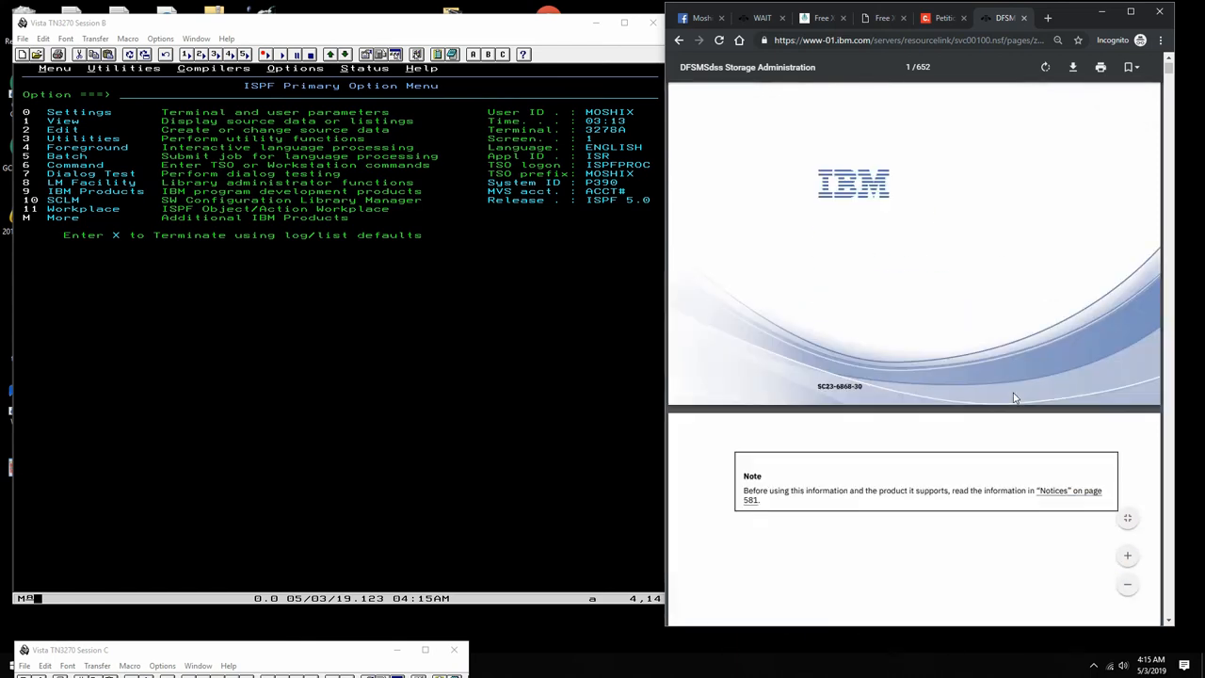
scroll(1015, 397, "down", 5)
scroll(1015, 397, "down", 5)
scroll(1015, 398, "down", 3)
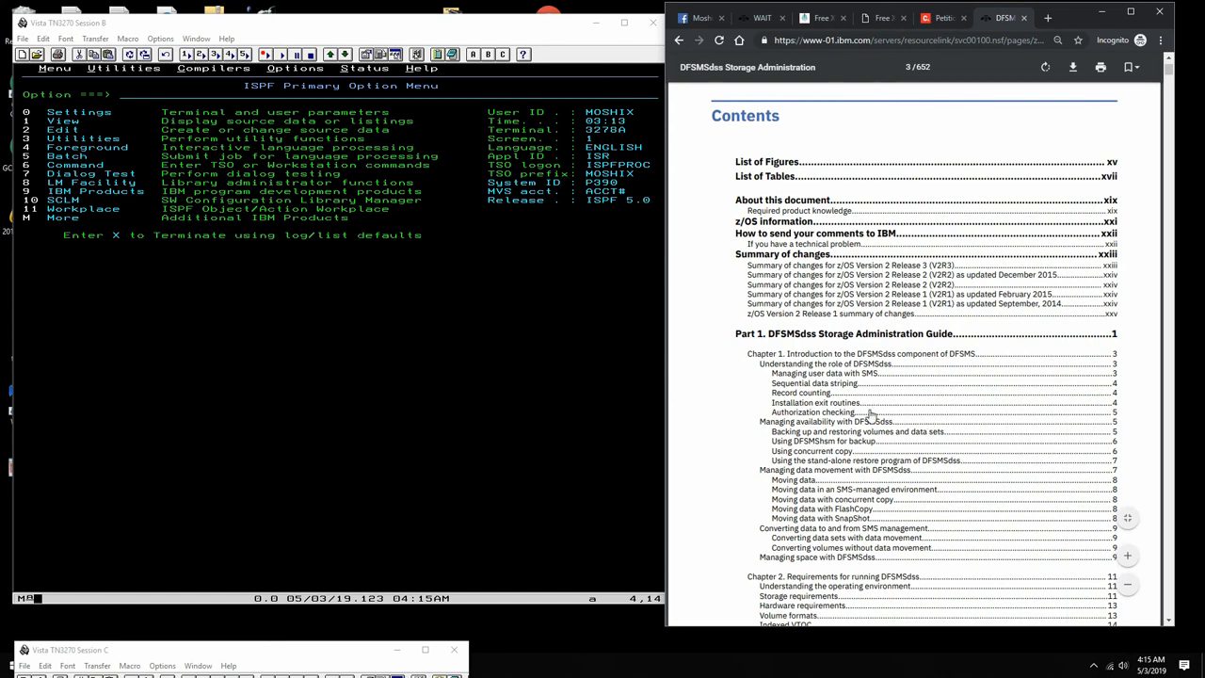
Step: Search the manual for adrdssu and highlight the example DUMP job on page 22
key("ctrl+f")
type("adr")
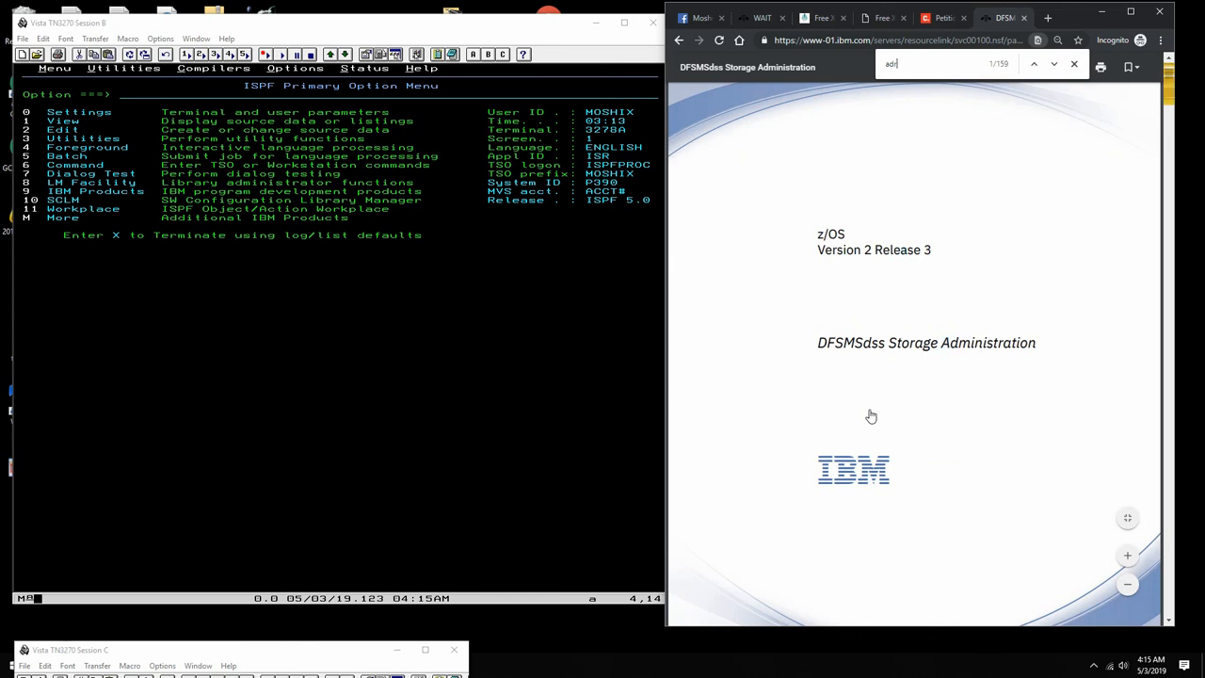
type("dssu")
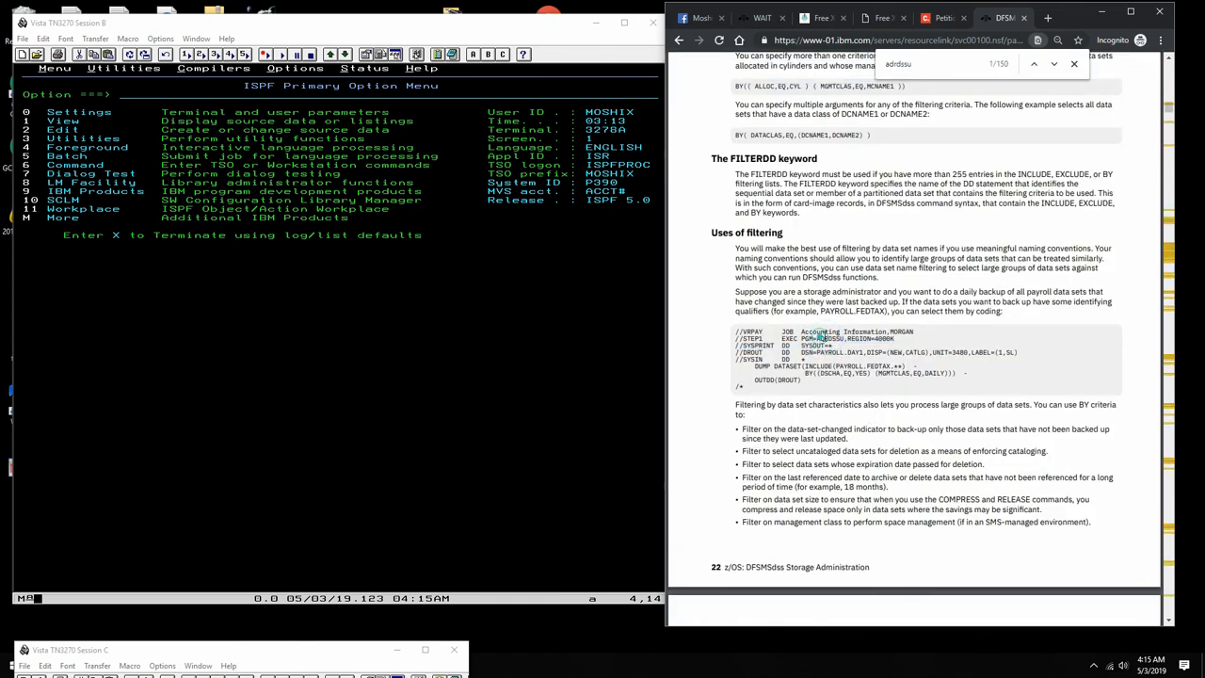
left_click_drag(825, 332, 830, 345)
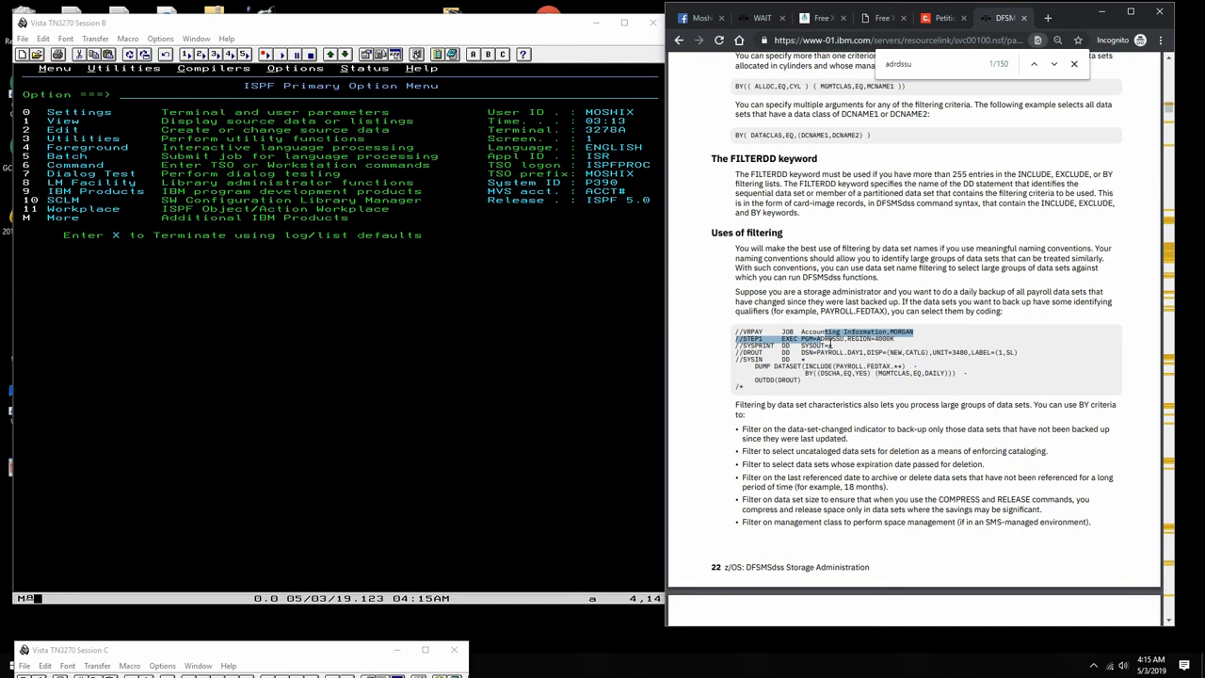
left_click(825, 343)
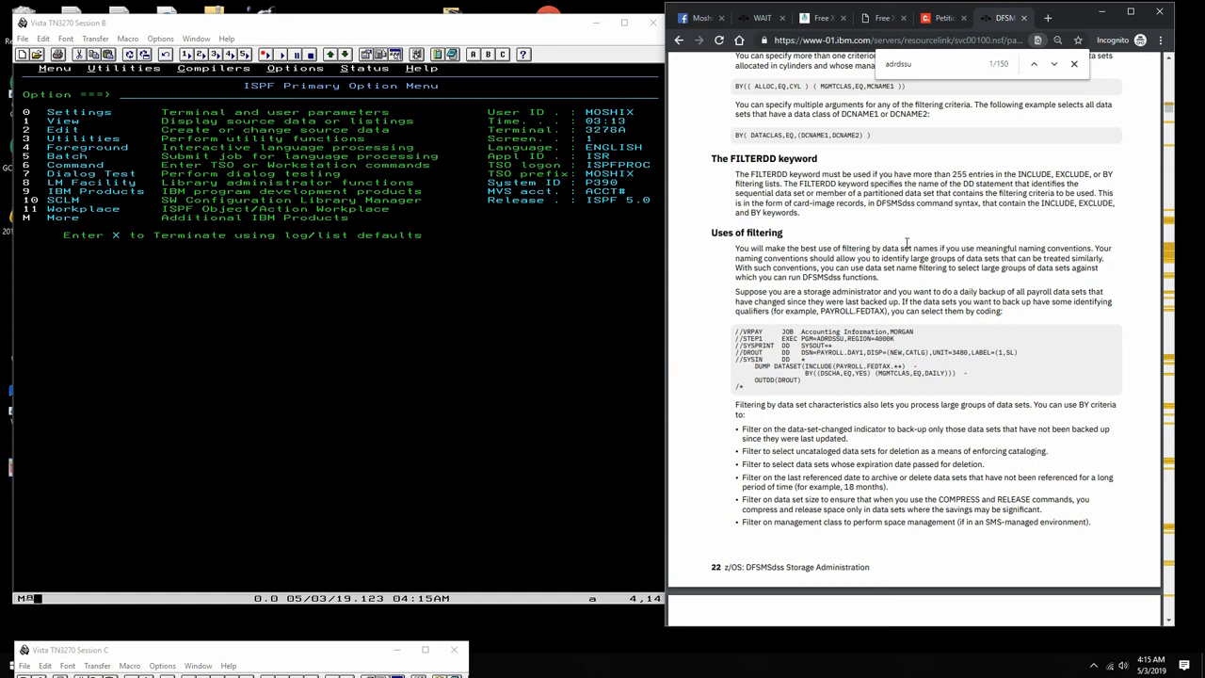
mouse_move(1098, 13)
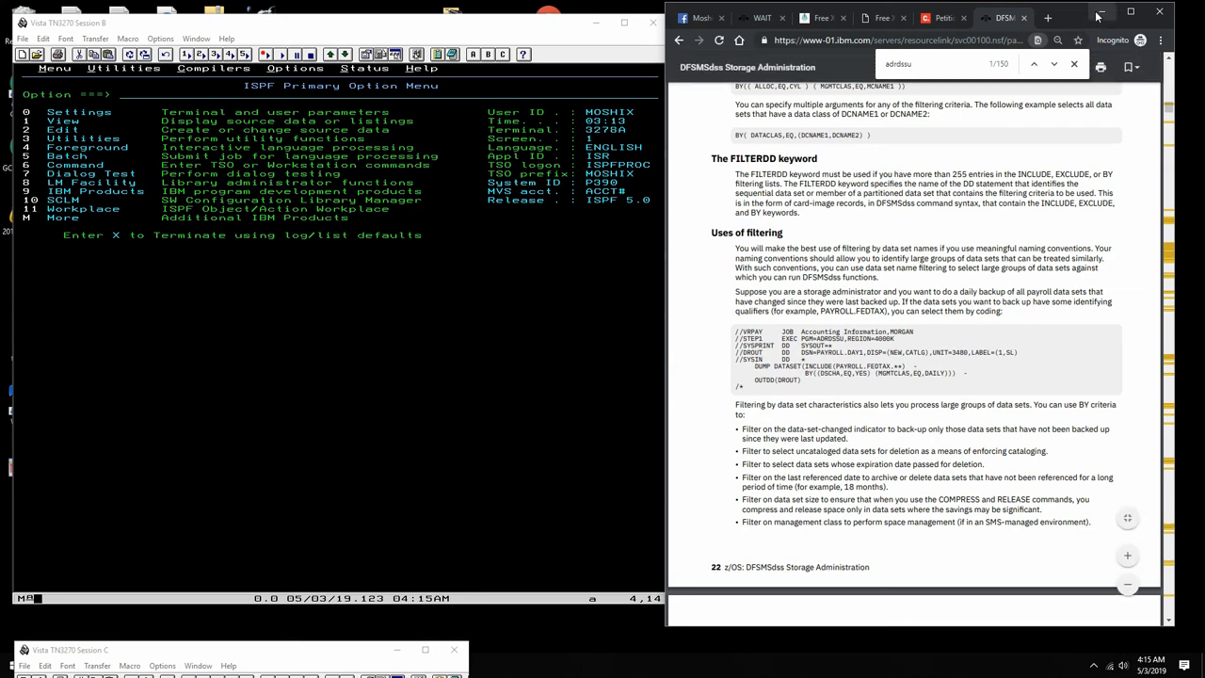
Step: Minimize the manual and make Session B active at the ISPF option field
left_click(1098, 16)
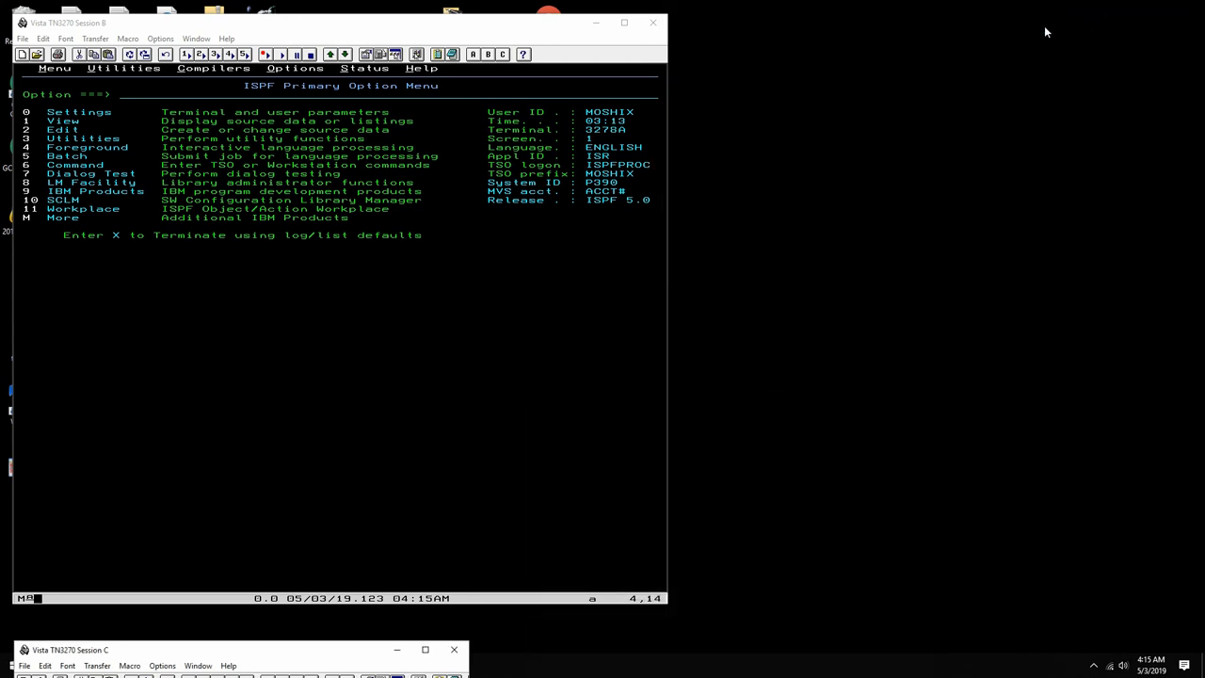
left_click(238, 192)
key("Tab")
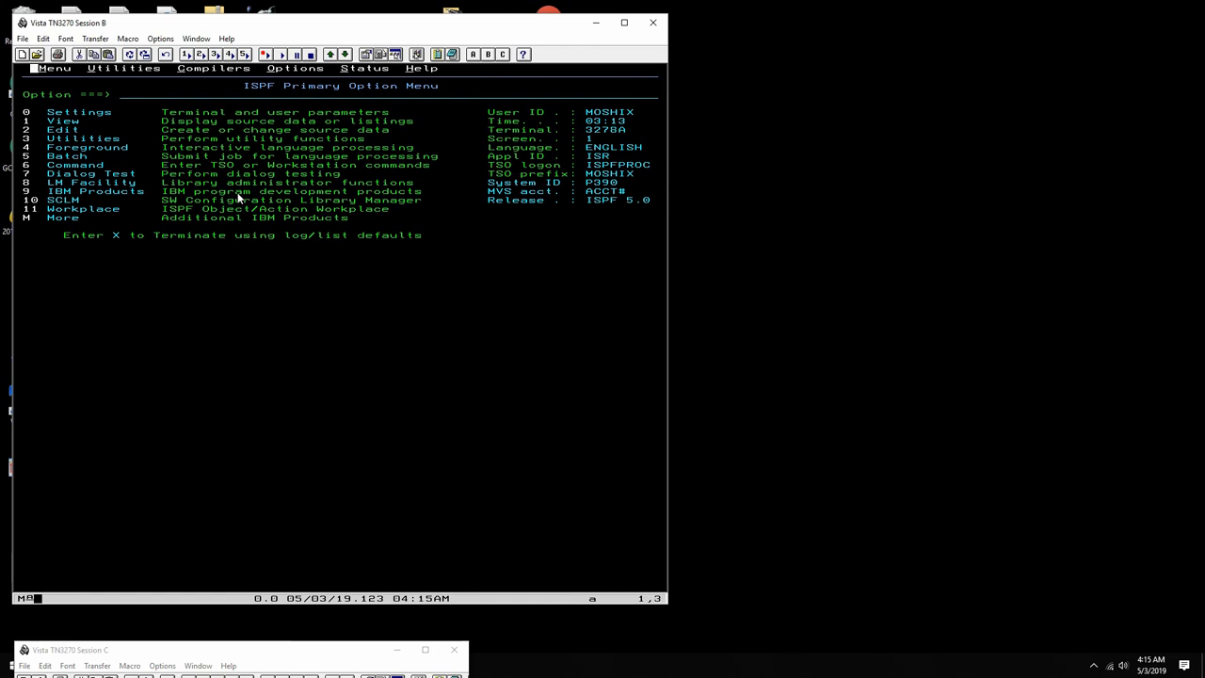
key("Tab")
key("Tab")
type("2")
Step: Go into Edit, list MOSHIX.WORK.JCL members and open DUMPTAPE for editing
key("Return")
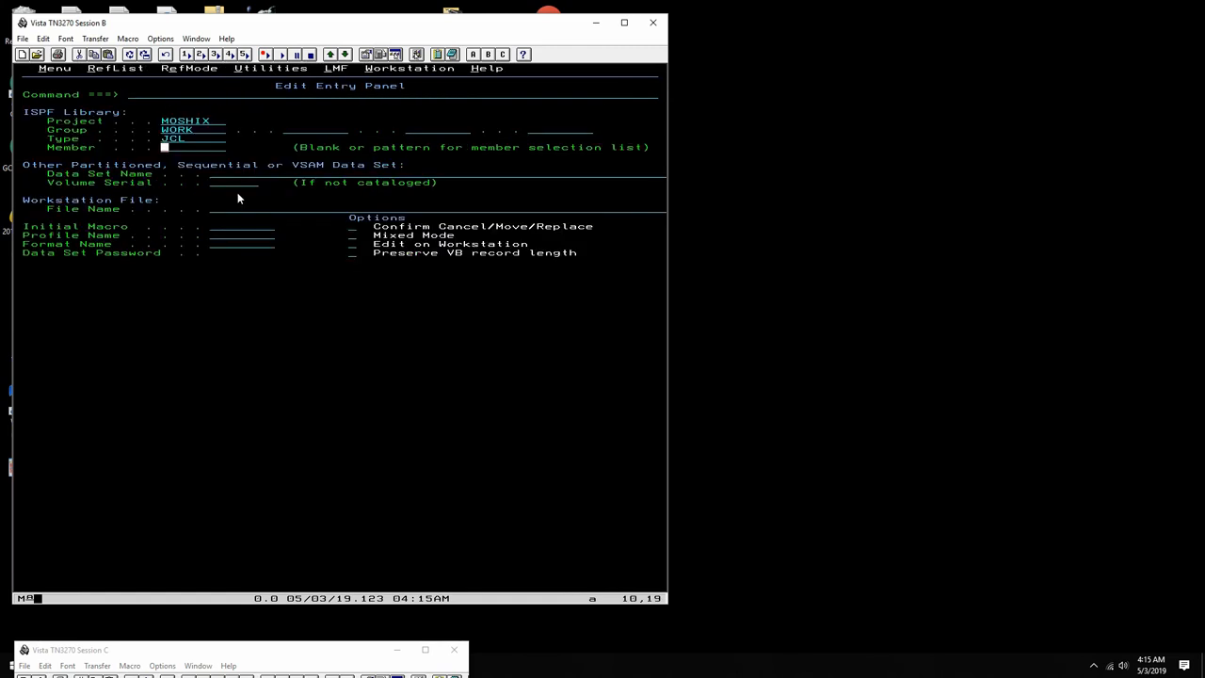
key("Return")
key("Tab")
key("Down")
key("Down")
key("Down")
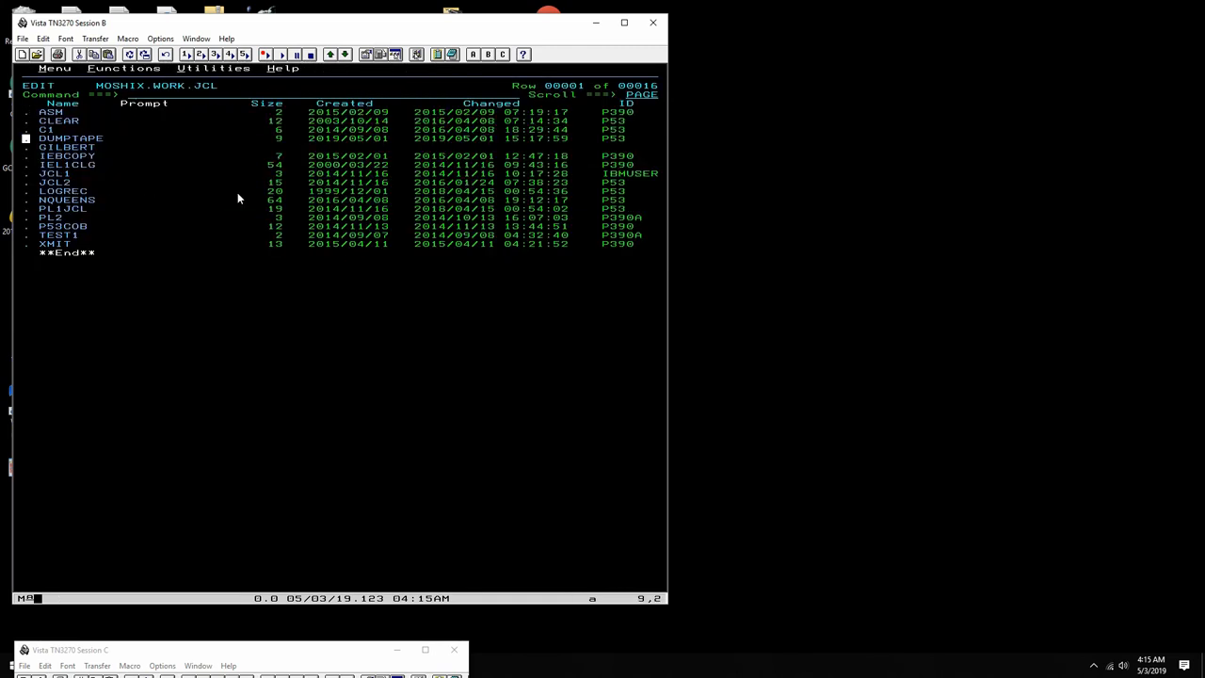
type("s")
key("Return")
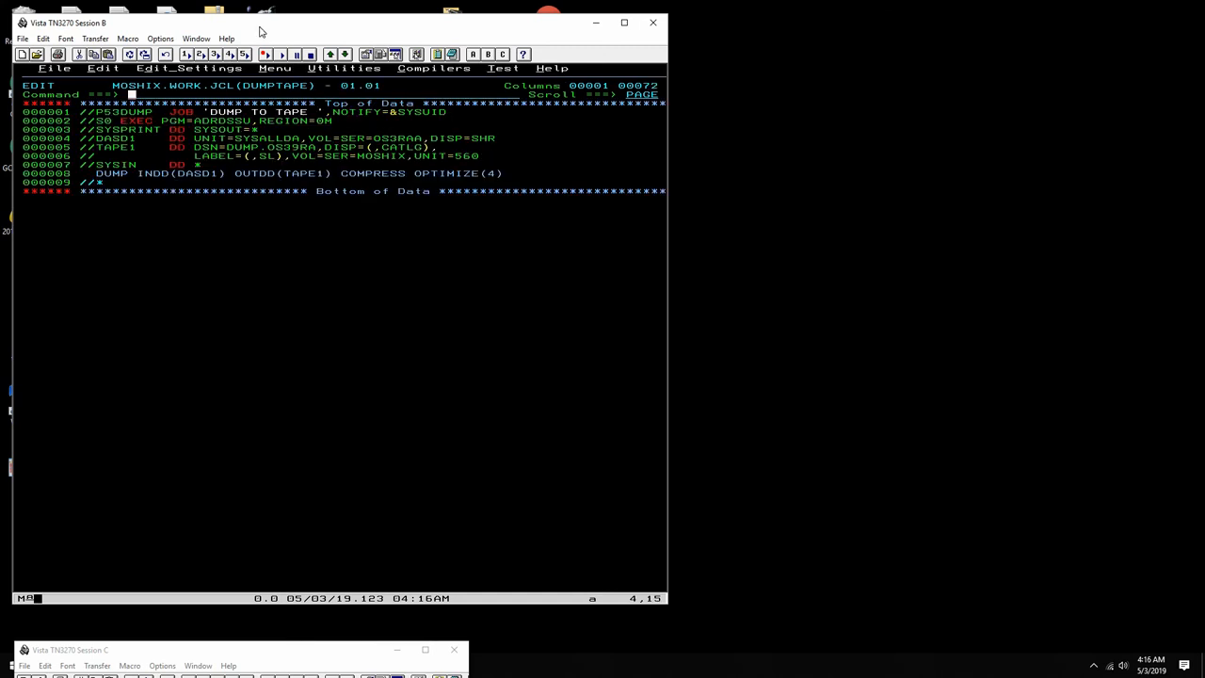
Step: Set the job name on line 1 of DUMPTAPE to MOSHIXD
left_click_drag(262, 23, 257, 9)
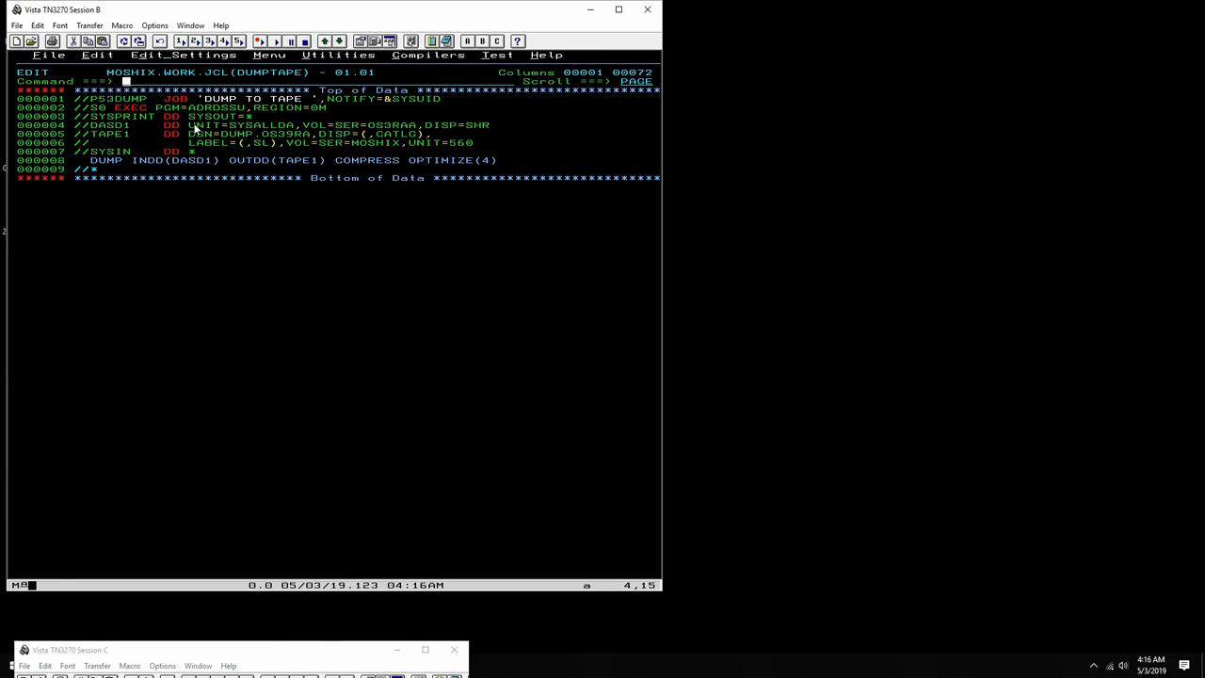
left_click(97, 98)
type("moshixd")
key("Return")
Step: Review PGM=ADRDSSU,REGION=0M and the disk volume serial OS3RAA
left_click_drag(158, 107, 328, 107)
left_click(336, 107)
left_click_drag(368, 124, 415, 126)
left_click(99, 126)
Step: Rename DASD1 and TAPE1 to DASD and TAPE so DUMP reads INDD(DASD) OUTDD(TAPE)
key("Down")
key("Down")
key("Down")
key("Right")
key("Right")
key("Right")
key("Delete")
key("Return")
left_click(128, 135)
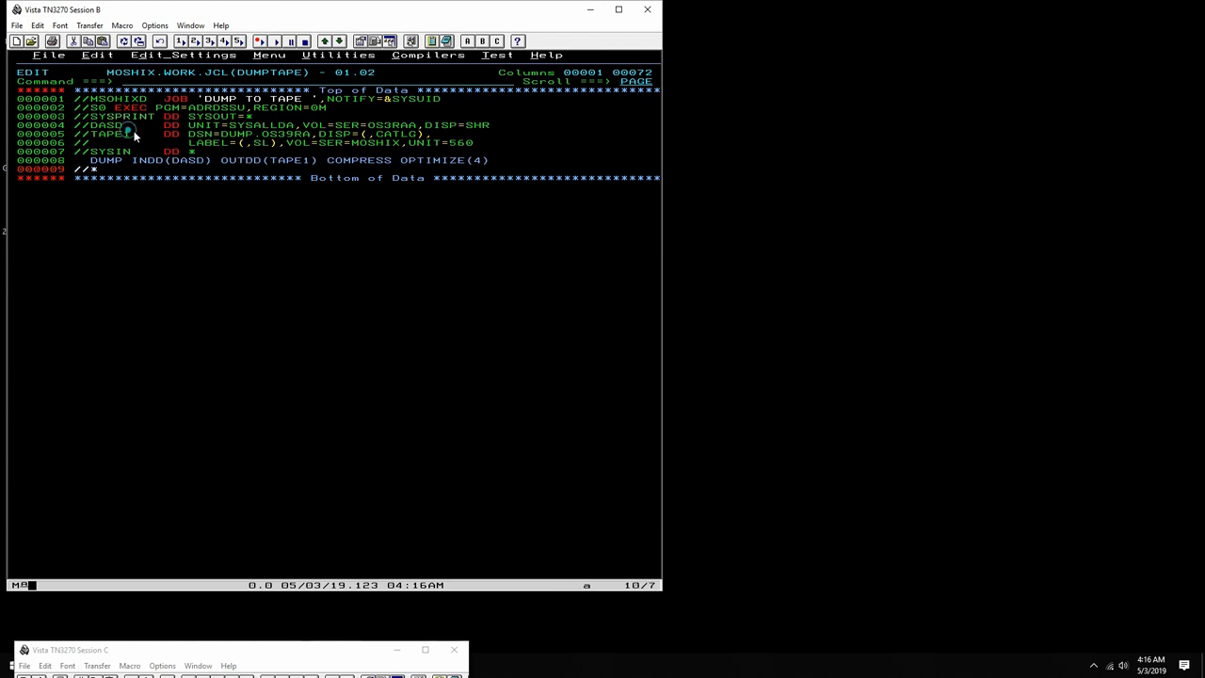
key("Delete")
left_click(309, 160)
key("Delete")
key("Return")
left_click(135, 178)
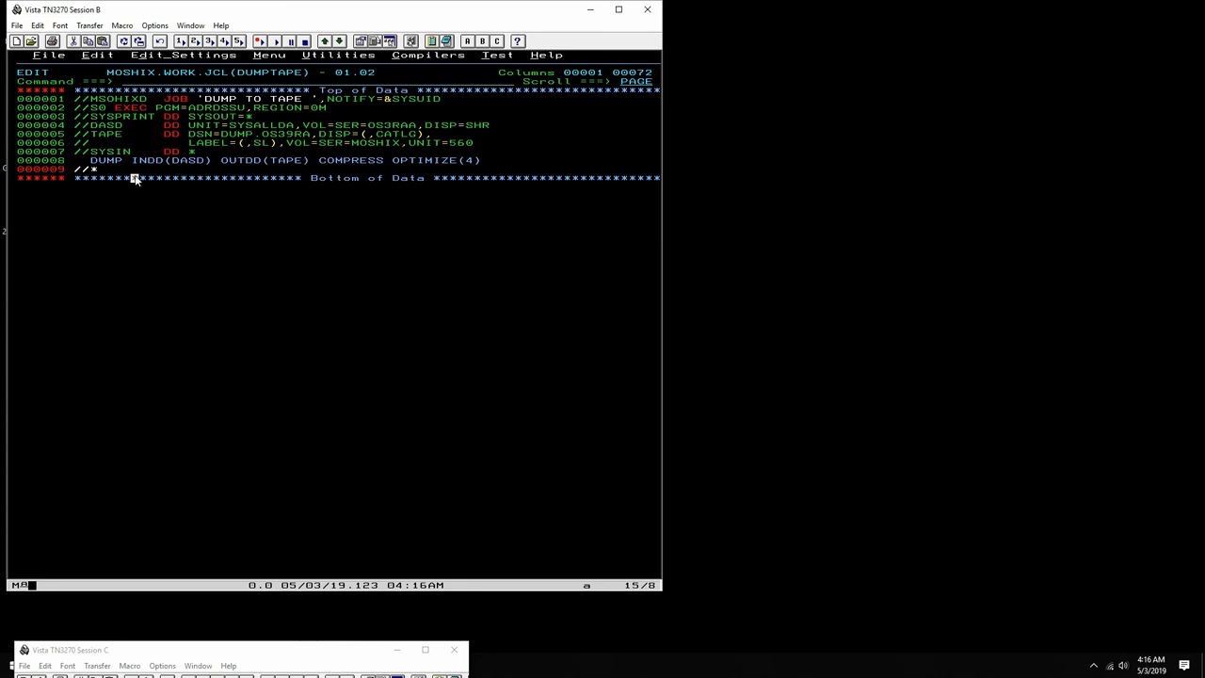
left_click(349, 125)
left_click_drag(304, 120, 406, 126)
left_click(349, 125)
left_click(359, 142)
left_click(459, 143)
left_click(454, 141)
left_click(123, 161)
left_click(454, 142)
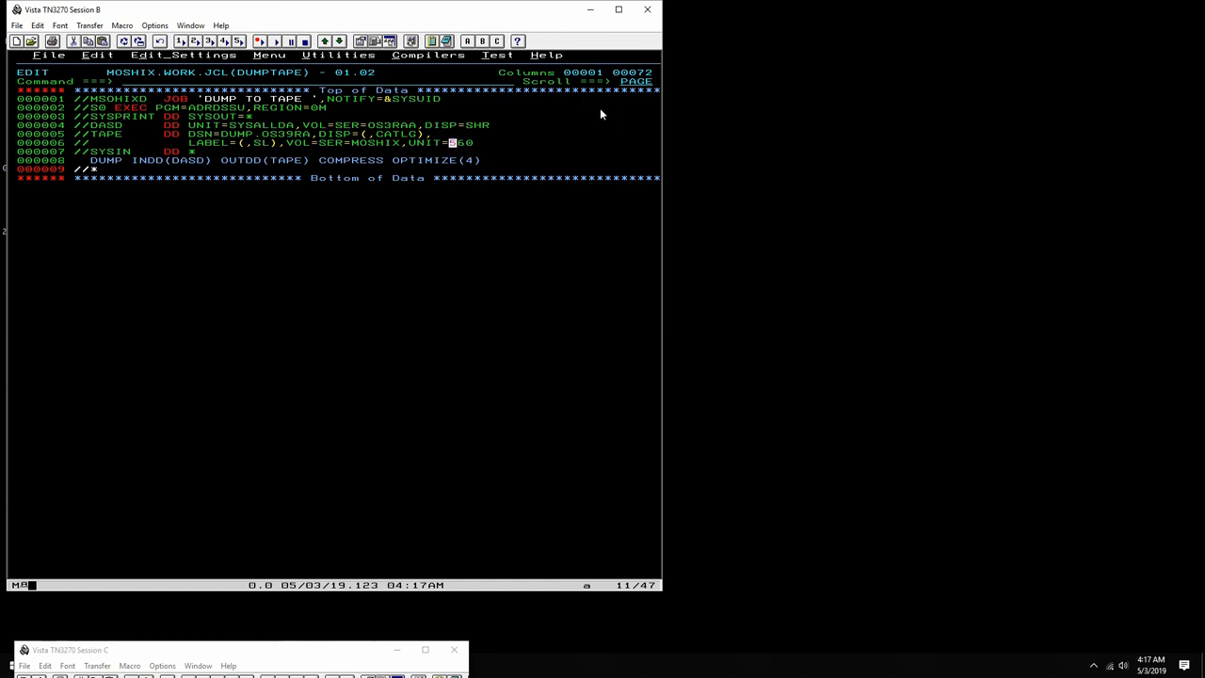
key("Return")
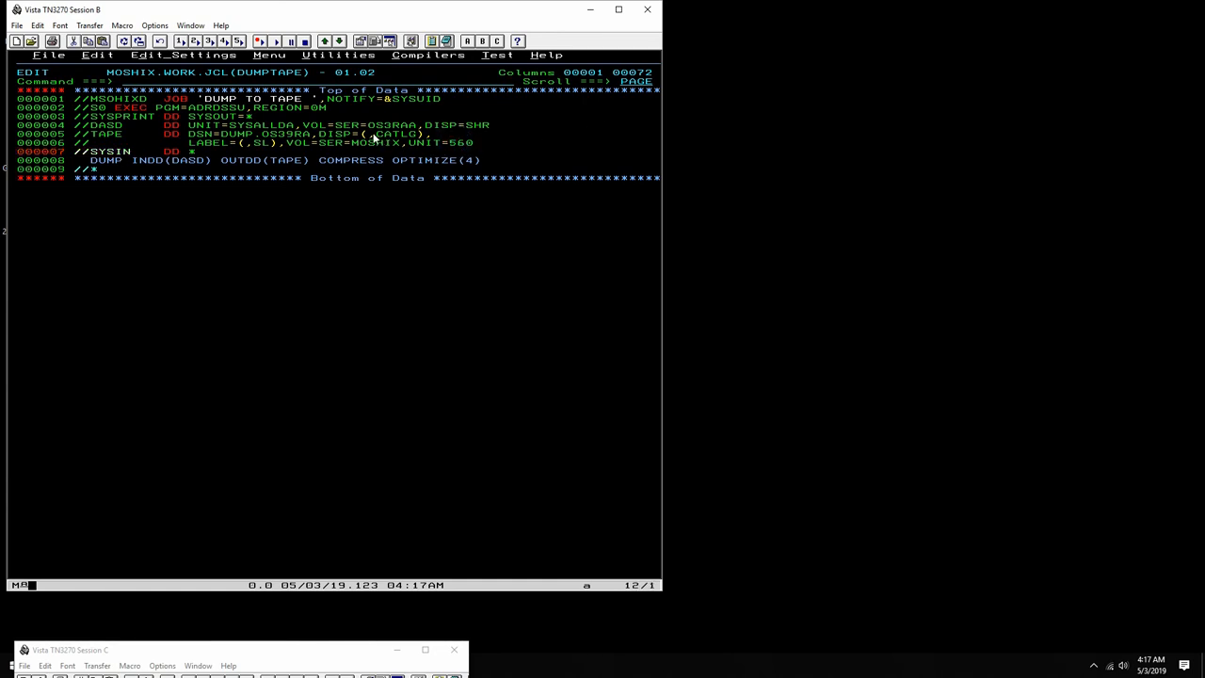
left_click(436, 134)
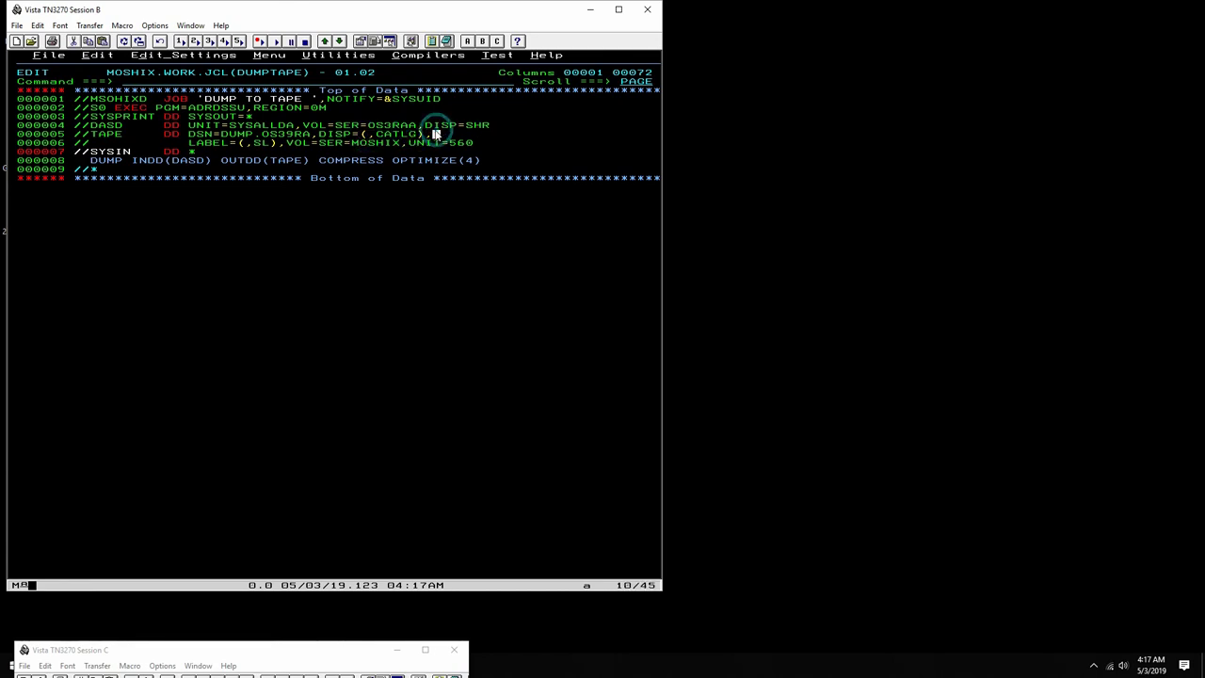
left_click(235, 139)
left_click(387, 136)
left_click_drag(223, 133, 302, 134)
Step: Review the output dataset name, its disposition and the MOSHIX tape volume on the TAPE DD
left_click(224, 138)
left_click_drag(222, 133, 426, 139)
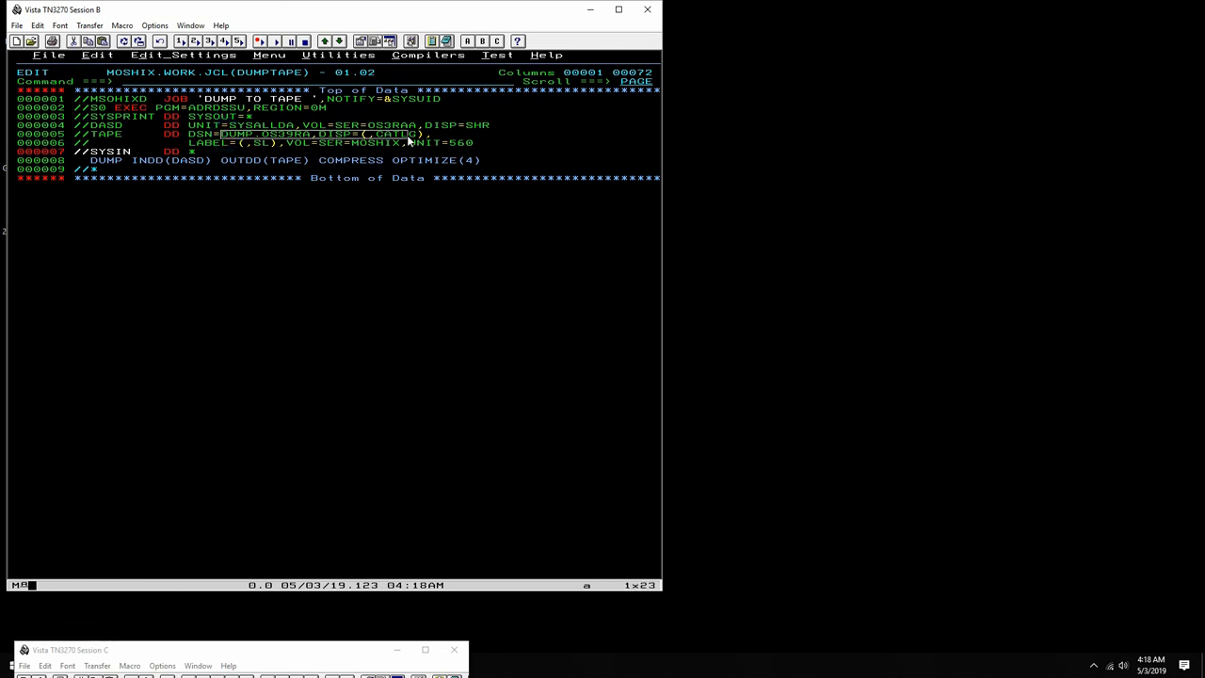
left_click(425, 140)
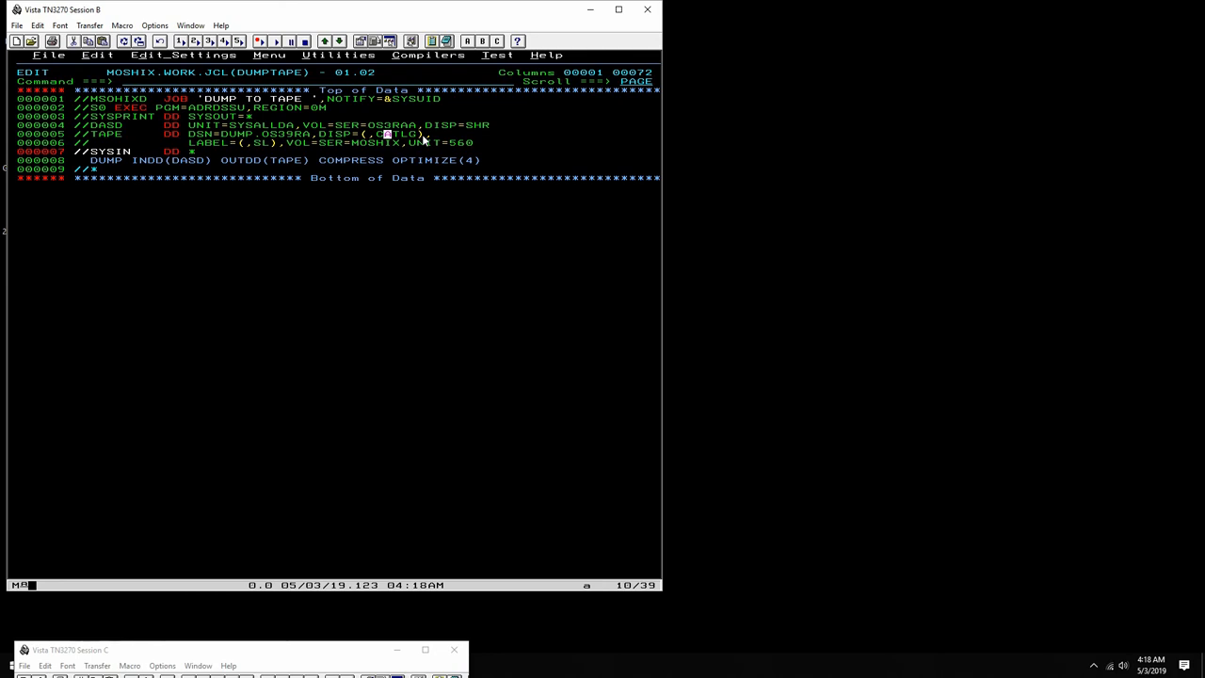
left_click(375, 162)
left_click(324, 141)
left_click(258, 127)
left_click(229, 133)
left_click(359, 144)
double_click(359, 143)
left_click(381, 148)
left_click(356, 143)
key("Insert")
Step: Review the DUMP statement INDD(DASD) OUTDD(TAPE) COMPRESS OPTIMIZE(4)
left_click(111, 160)
left_click(177, 159)
left_click(117, 122)
left_click(284, 159)
left_click(348, 161)
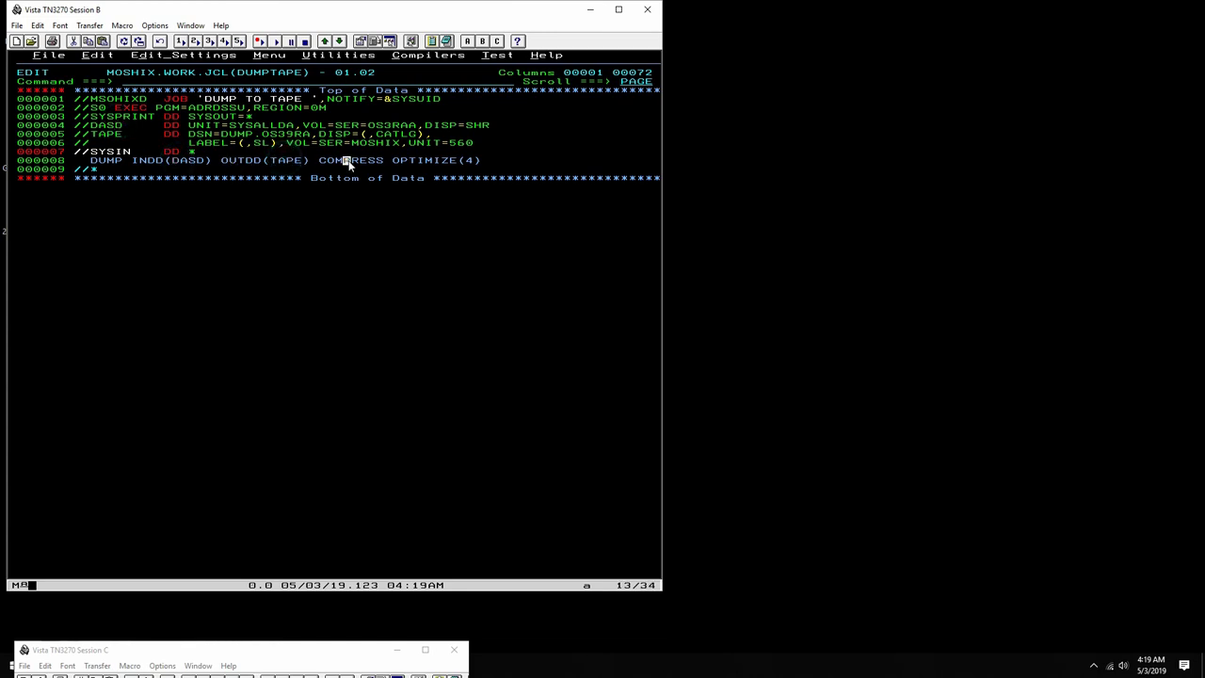
left_click(432, 160)
left_click(272, 432)
Step: Correct the misspelled job name MSOHIXD to MOSHIXD on line 1
key("Home")
key("Tab")
key("shift+Tab")
key("Tab")
key("Tab")
type("OSHIXD")
key("Return")
Step: Save DUMPTAPE and submit it, noting job number JOB01367
key("shift+Tab")
type("save")
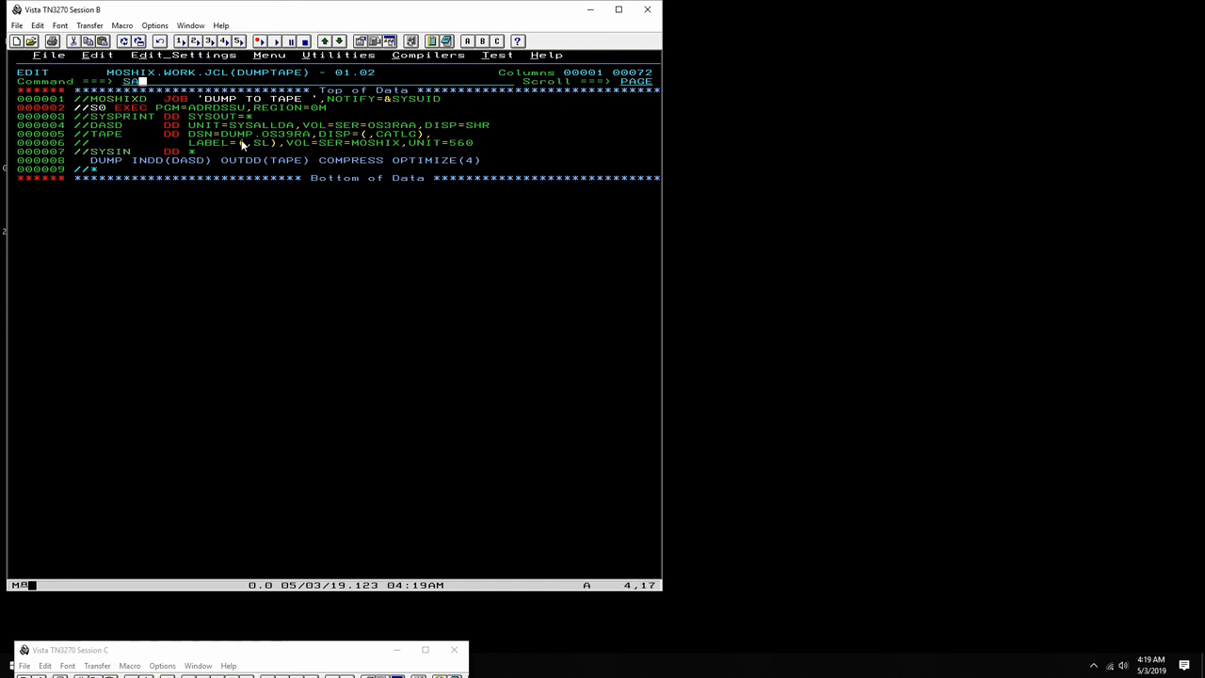
type("U")
key("Return")
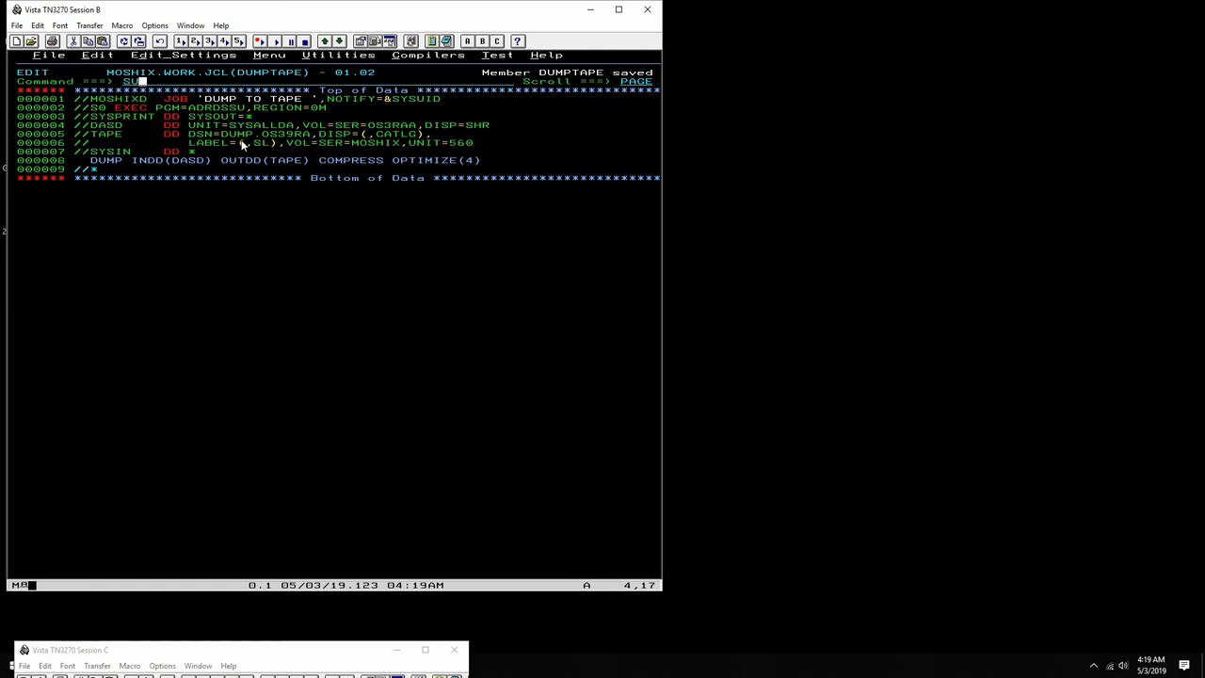
type("SUB")
key("Return")
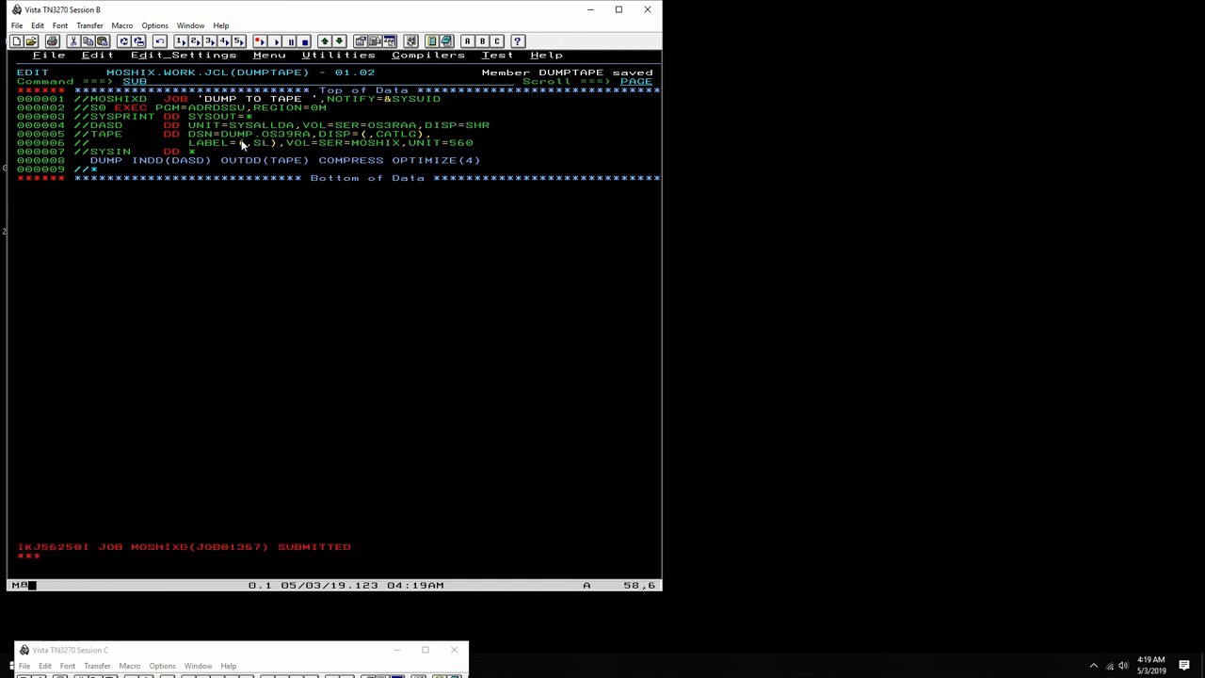
left_click_drag(195, 517, 279, 557)
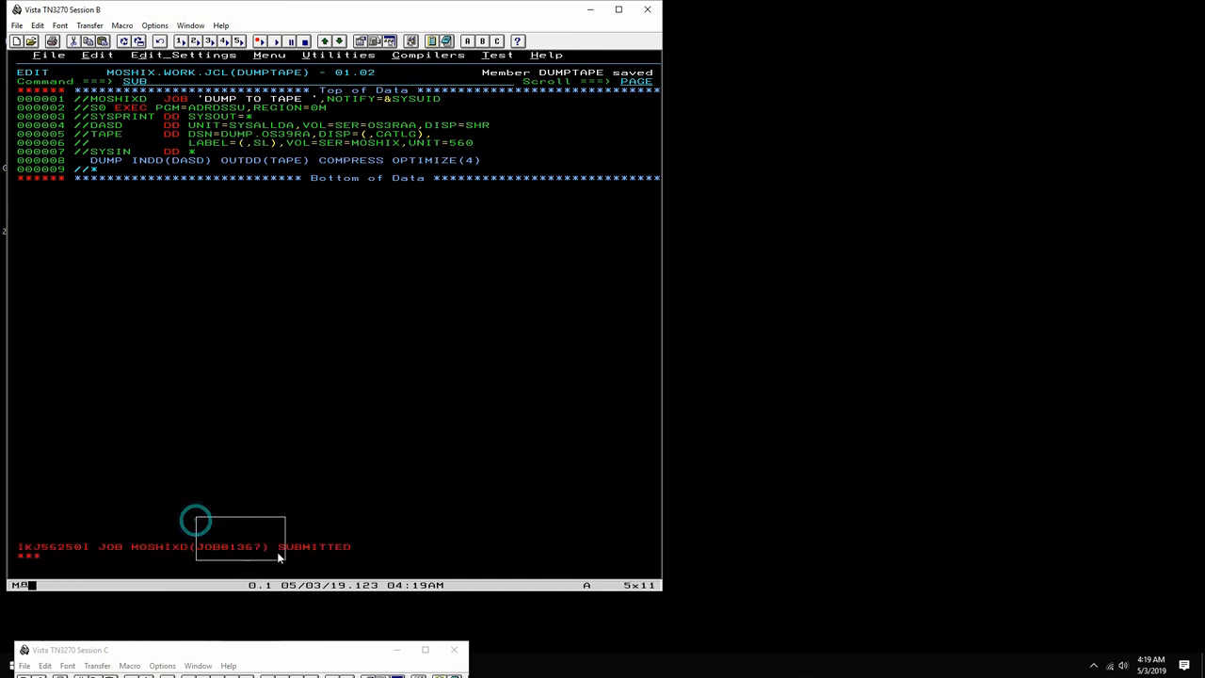
left_click(182, 386)
key("Return")
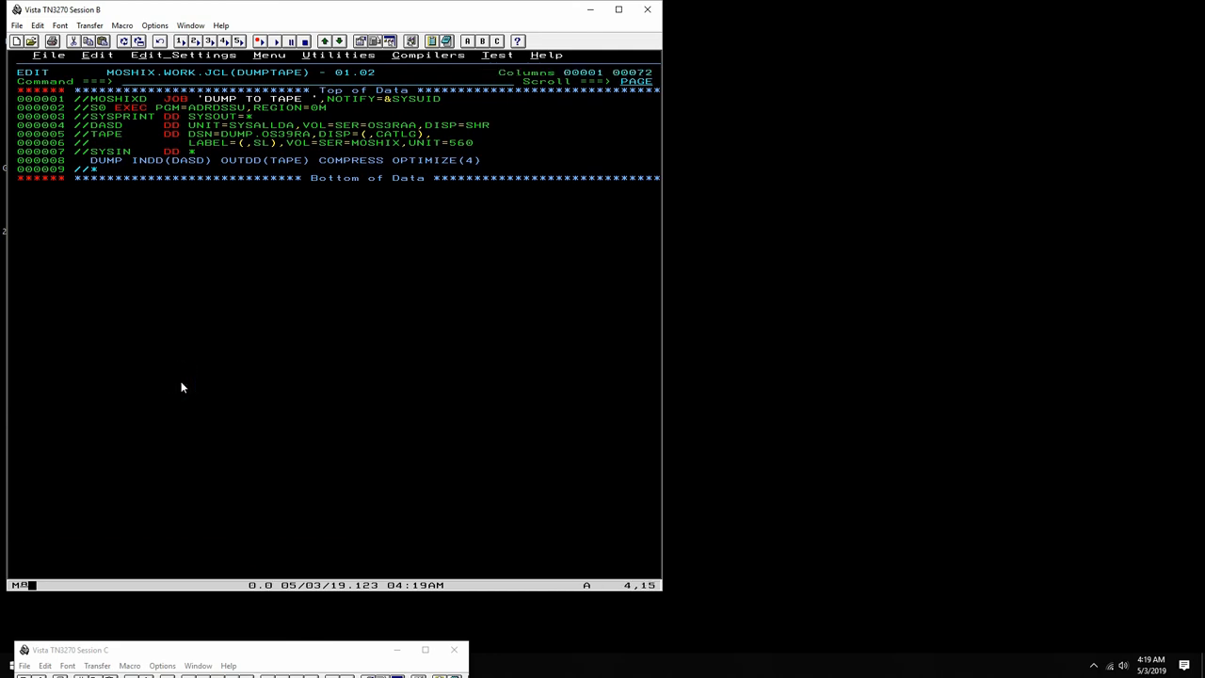
type("ST=x")
Step: Go through option 9 and 5 into SDSF and show the system log shifted right
key("Return")
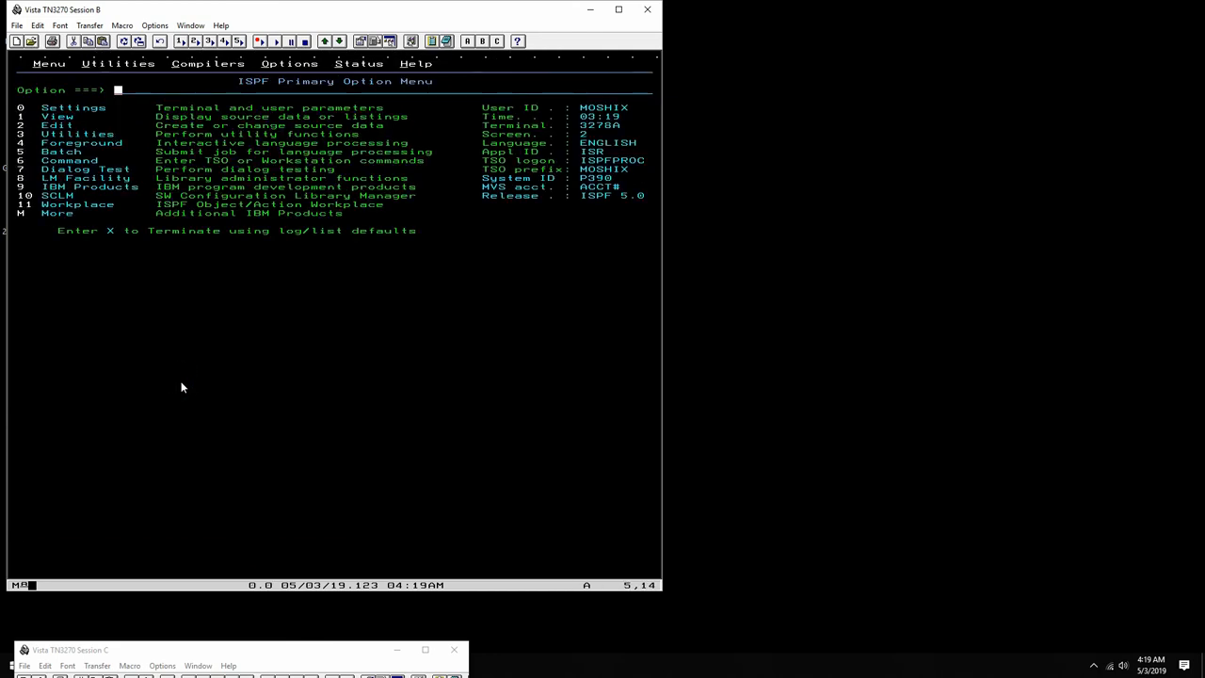
type("9")
key("Return")
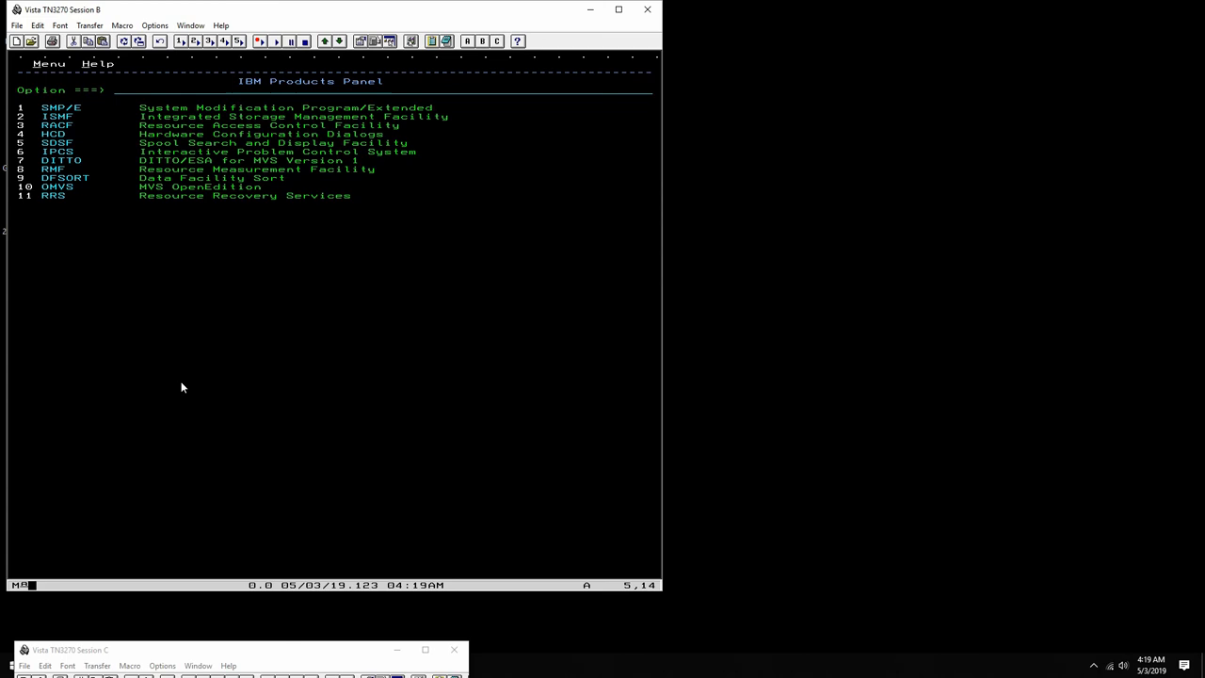
type("5")
key("Return")
type("LOG")
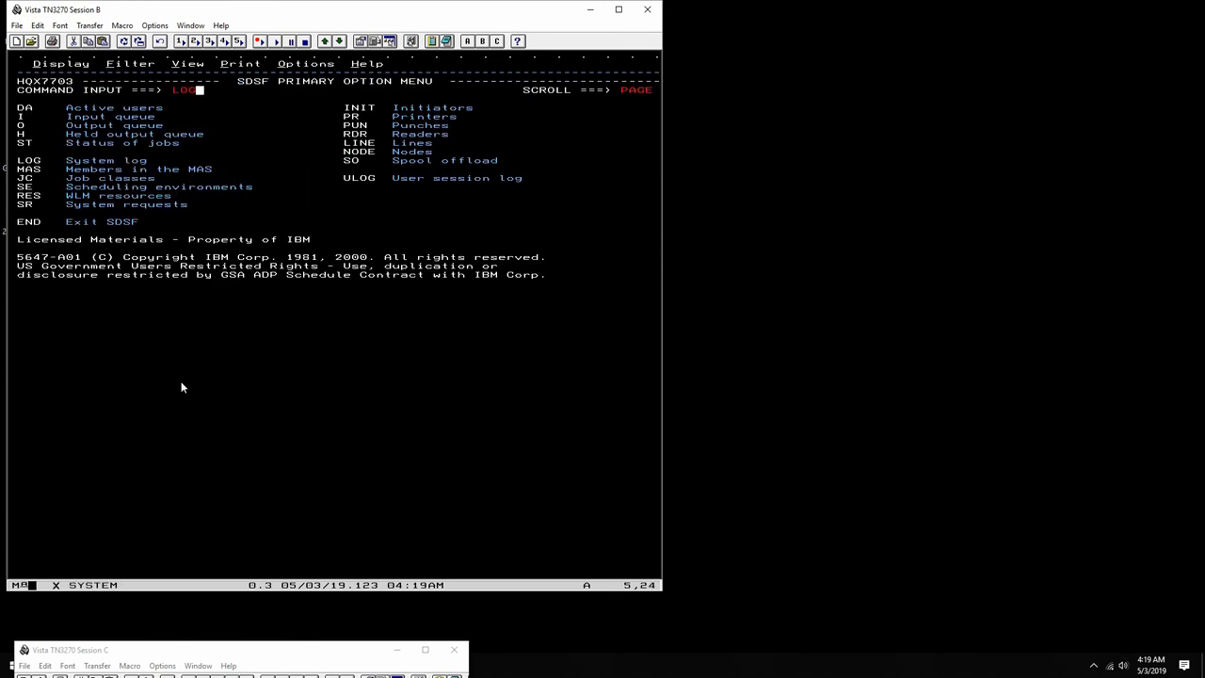
key("Return")
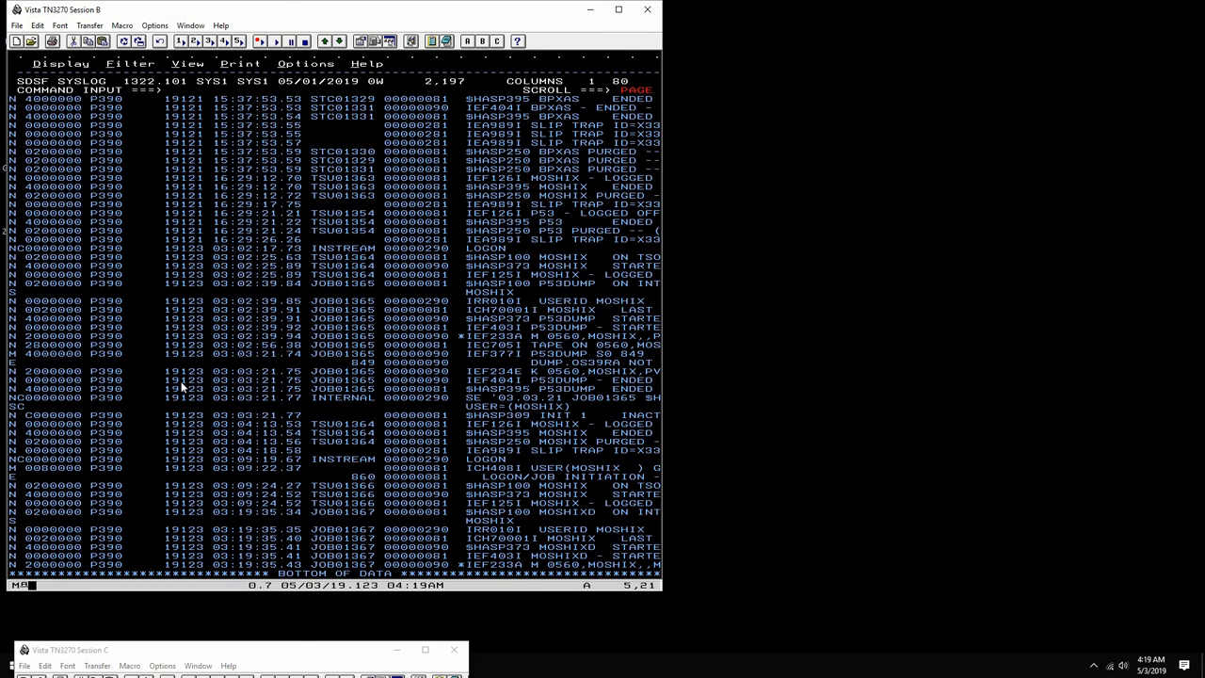
type("BOT")
key("Return")
key("F11")
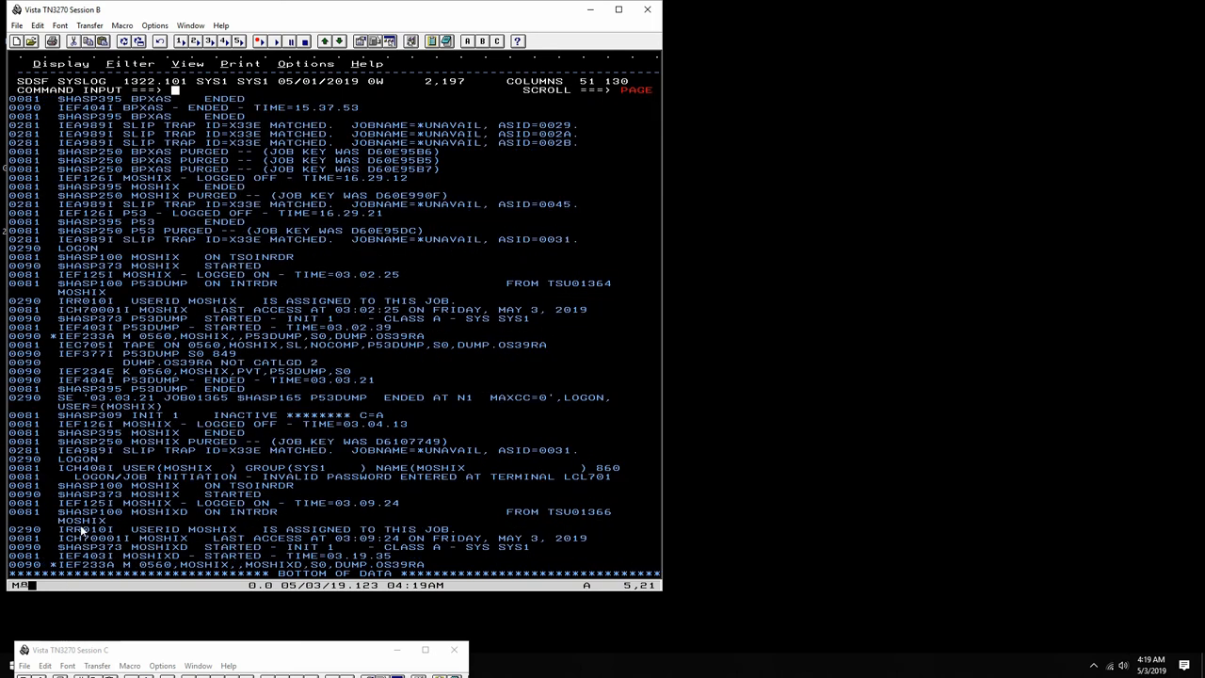
Step: Inspect the MOSHIXD start and IEF233A mount request for DUMP.OS39RA, then return to the editor
left_click(53, 565)
left_click_drag(53, 566, 322, 558)
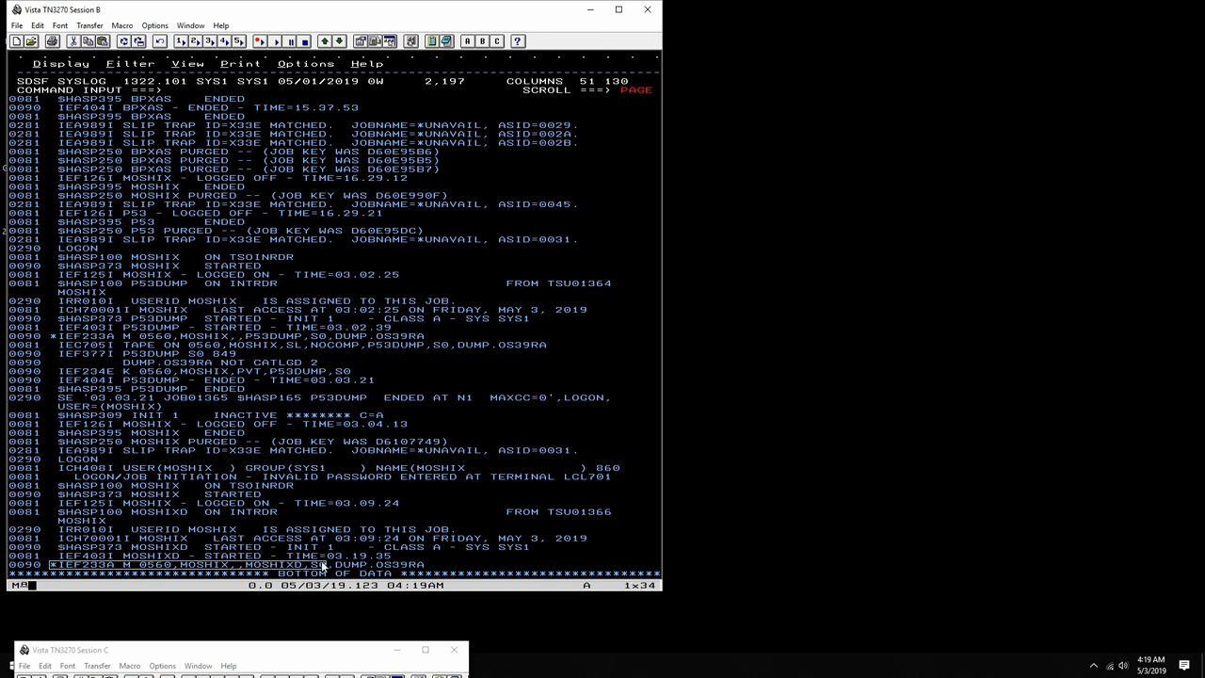
left_click(66, 564)
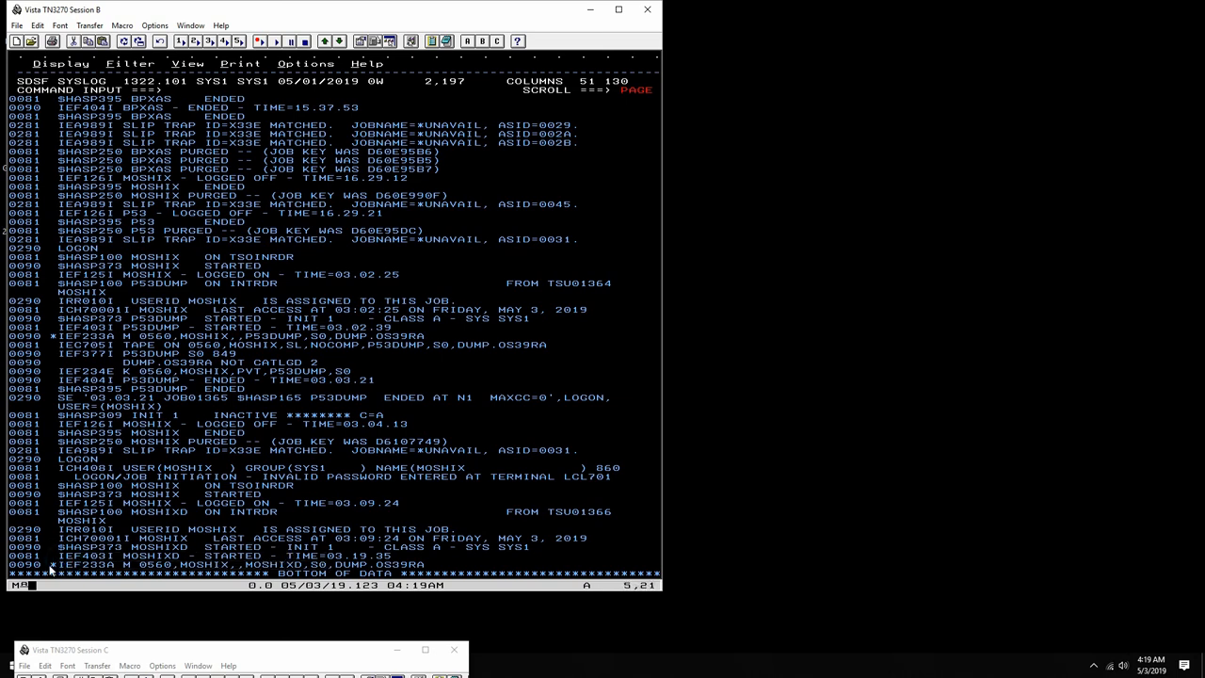
left_click_drag(53, 566, 215, 556)
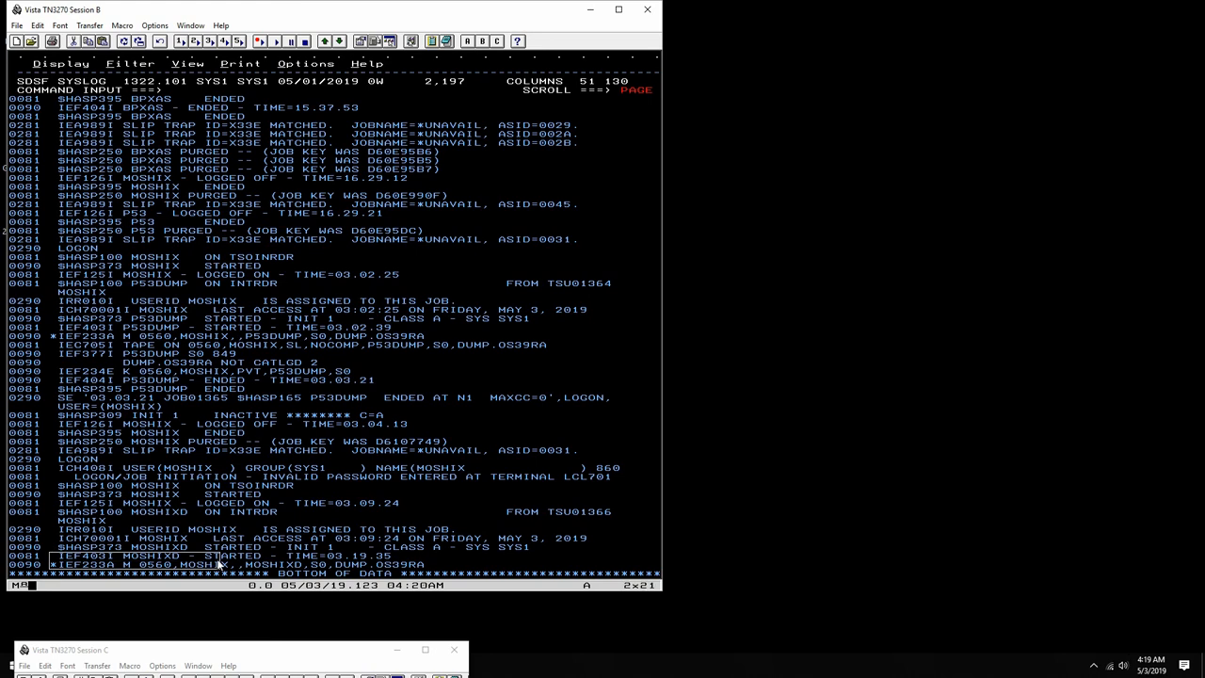
left_click(204, 569)
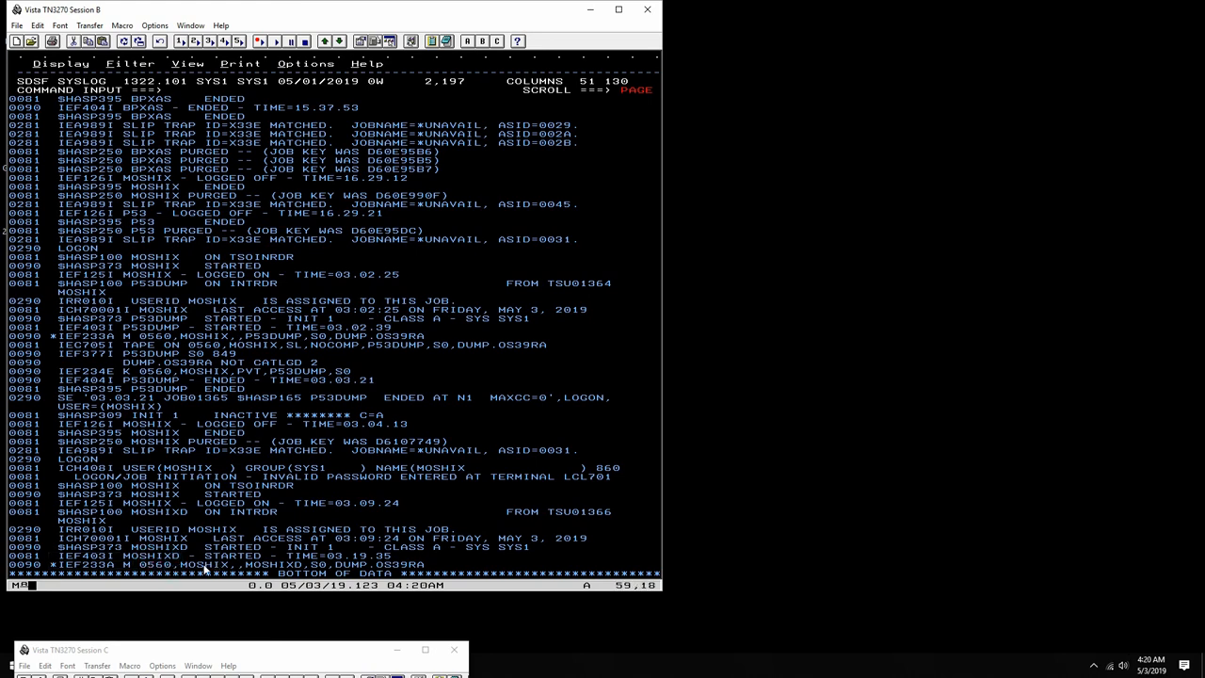
left_click(254, 565)
left_click(337, 565)
key("F3")
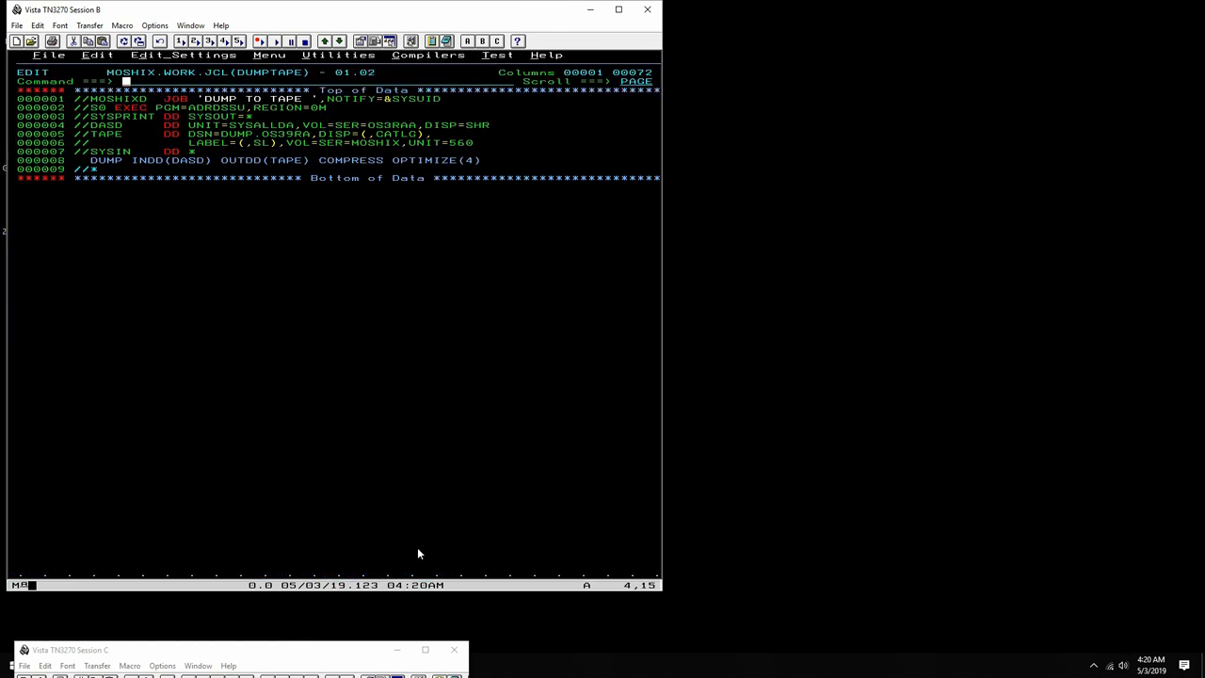
Step: Swap back to the SDSF system log showing MOSHIXD's outstanding mount request
left_click(357, 143)
key("F9")
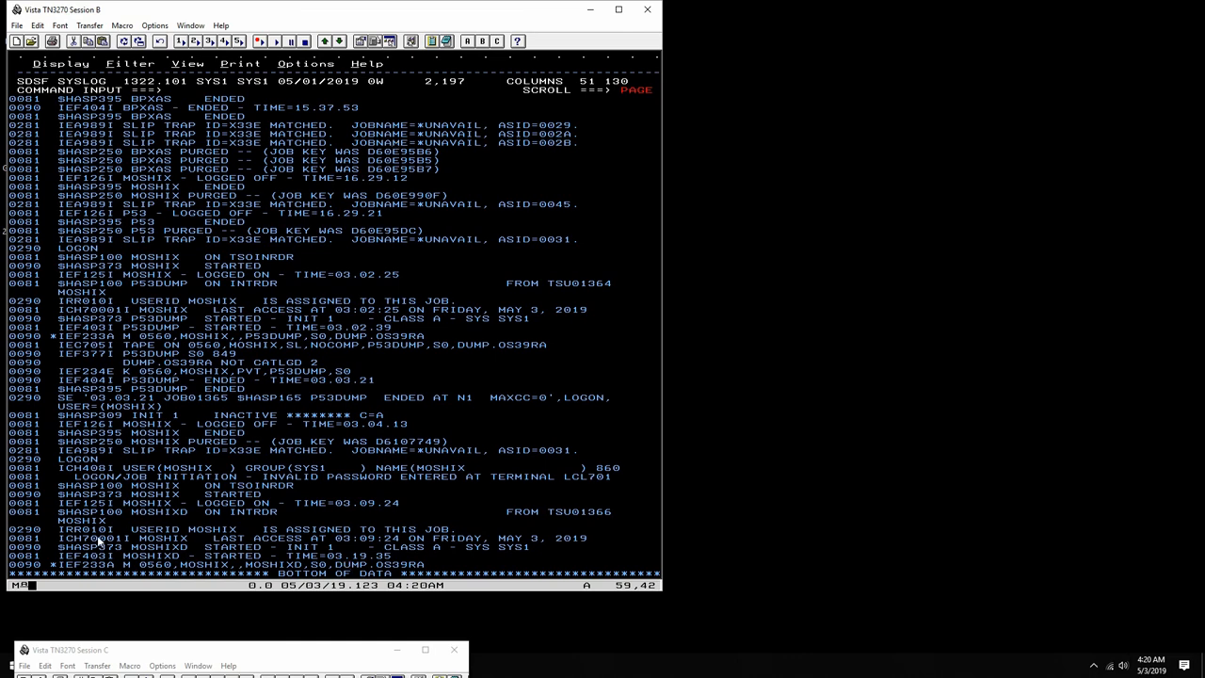
Step: Mark the IEF233A log line, then drag Session C with the DSSDUMP JCL fully into view
left_click_drag(52, 565, 278, 568)
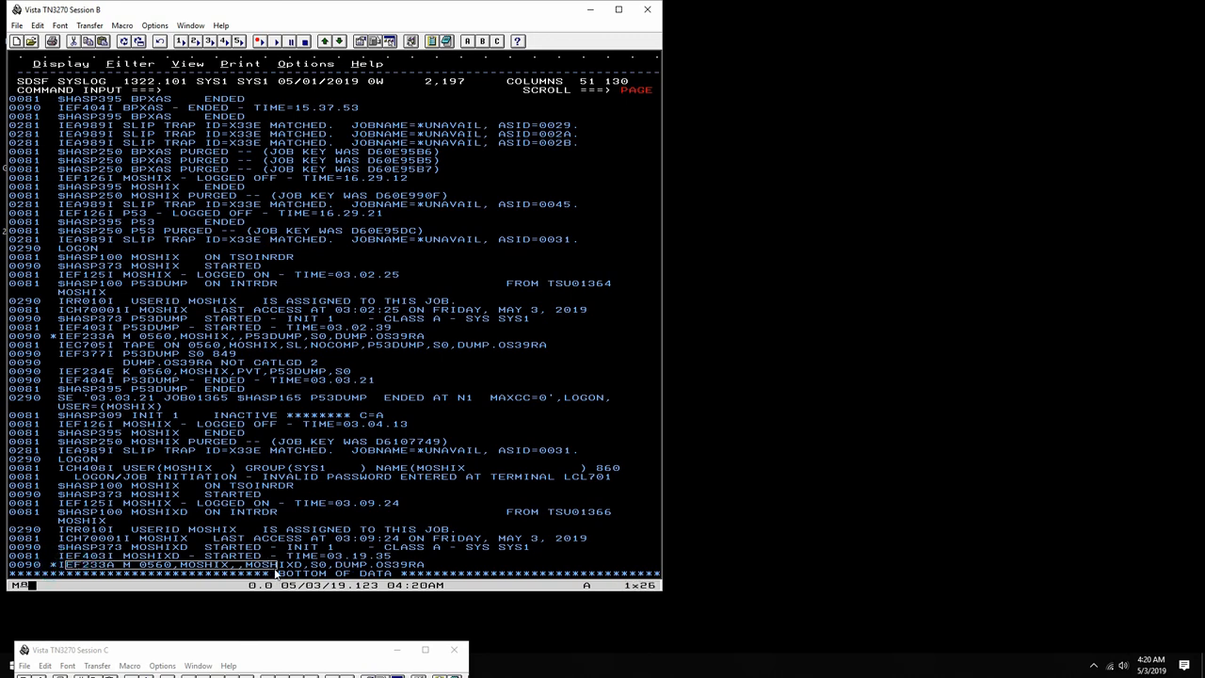
left_click(277, 572)
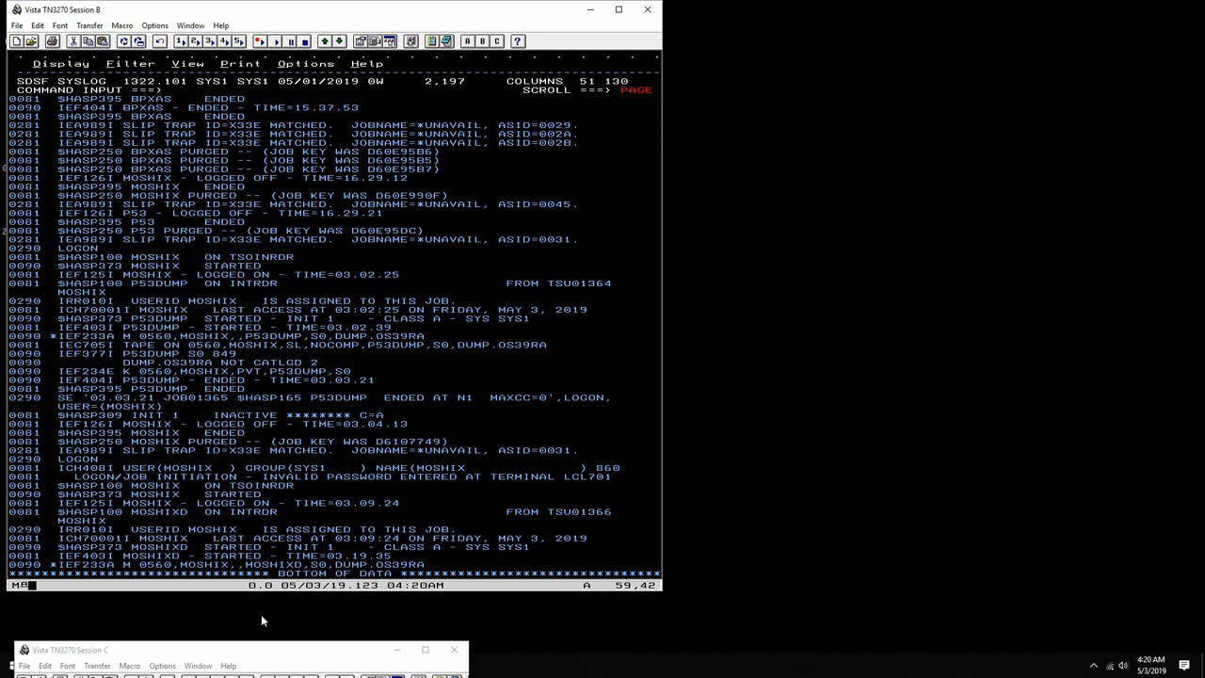
left_click_drag(254, 650, 1002, 419)
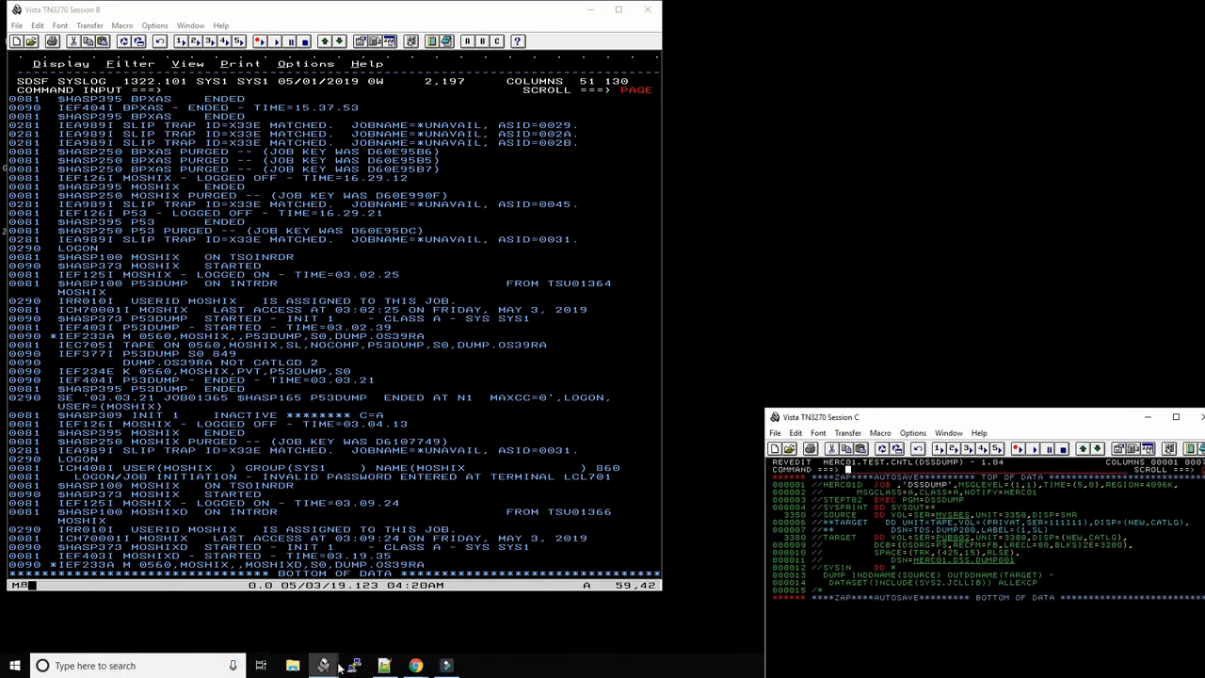
left_click(353, 666)
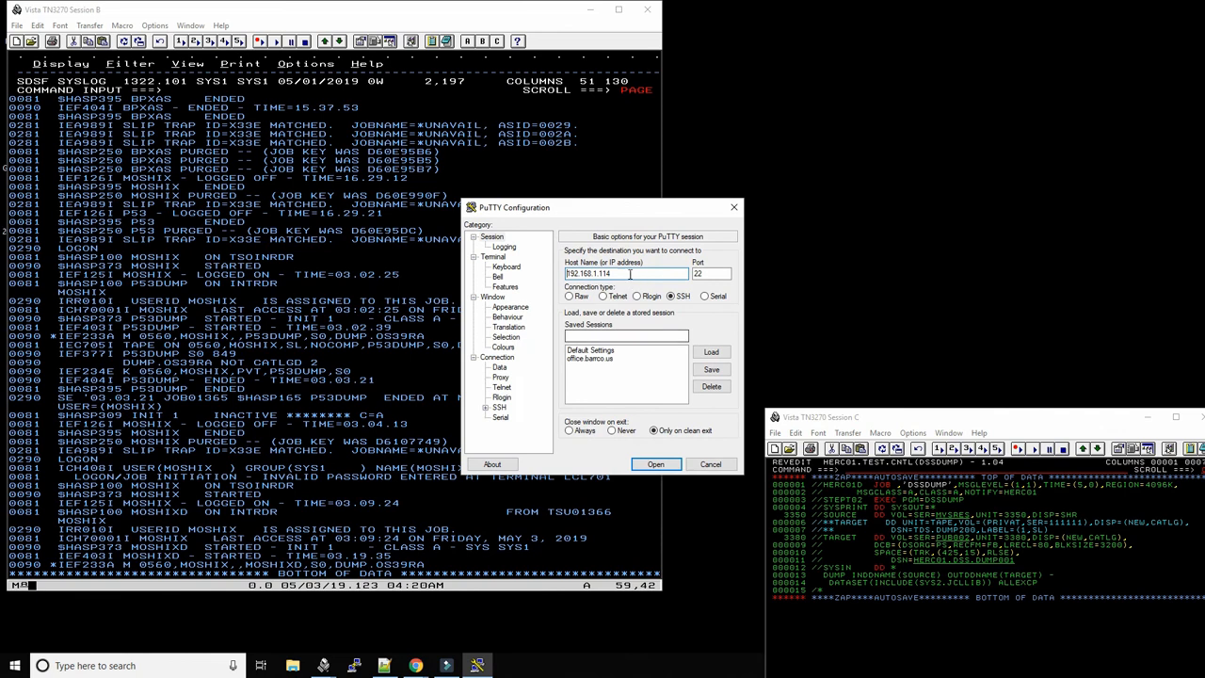
left_click(629, 274)
key("BackSpace")
key("BackSpace")
key("BackSpace")
type("37")
key("Return")
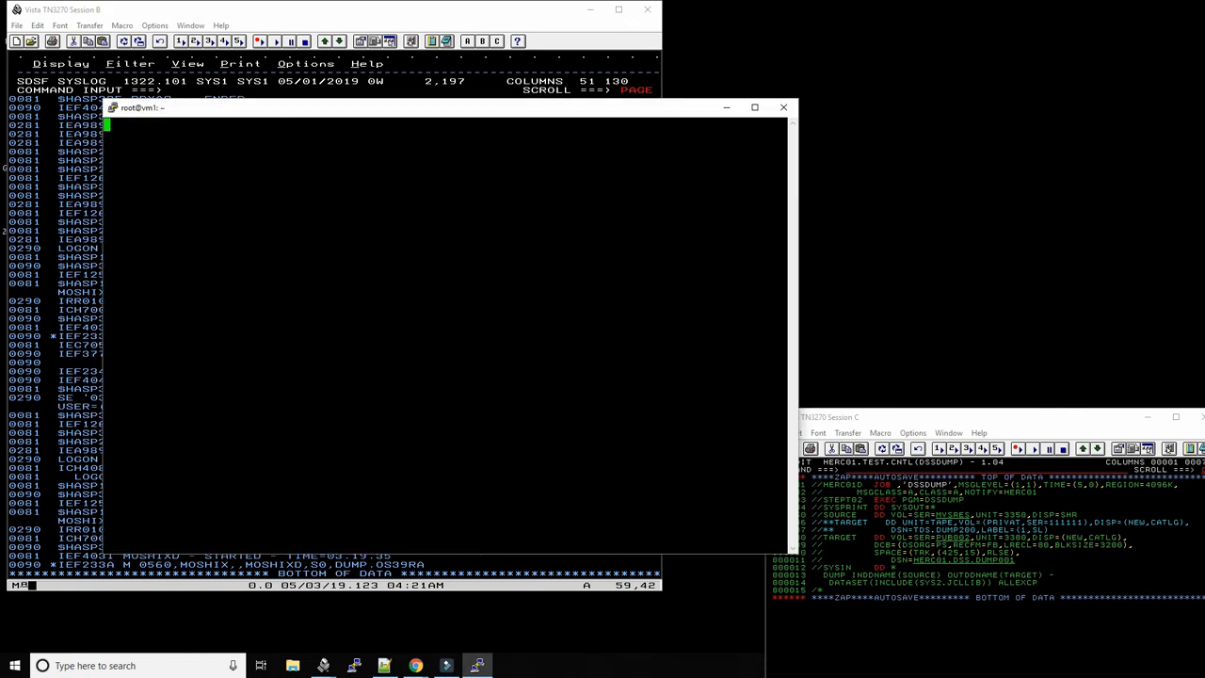
key("Return")
left_click(784, 107)
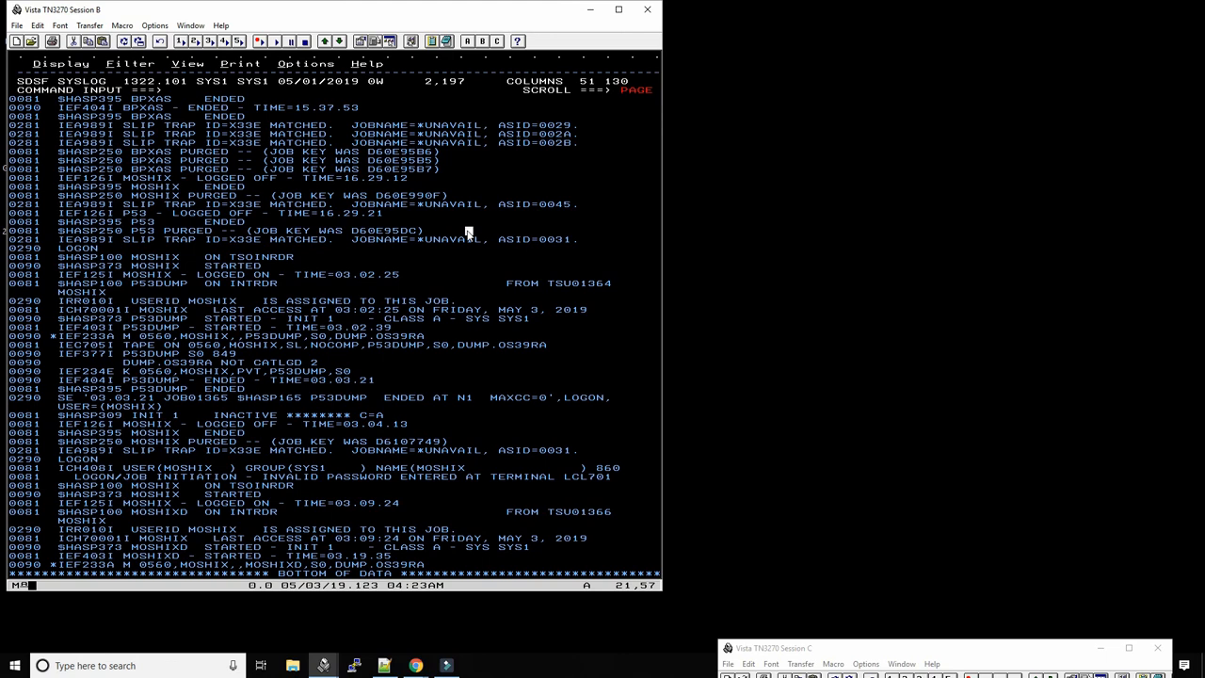
Step: Display the $HASP165 notice that MOSHIXD ended with MAXCC=0
key("Return")
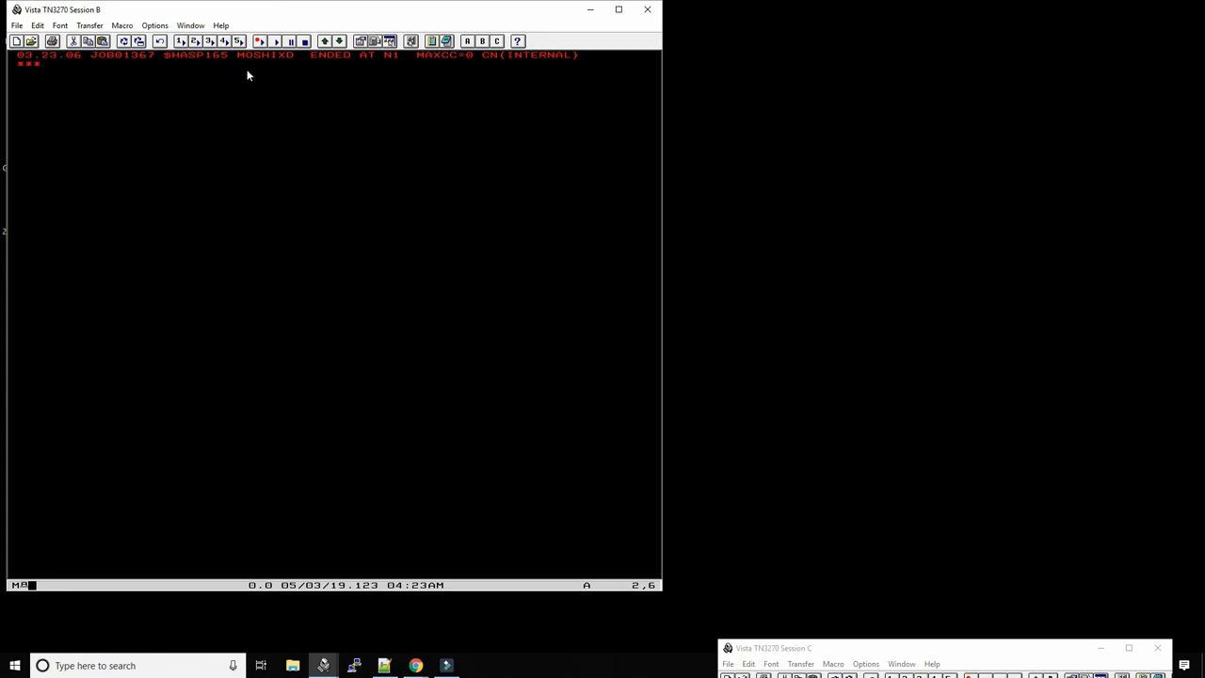
Step: Note MAXCC=0 in the job-end notice, then go into SDSF's held output queue
left_click_drag(441, 56, 482, 54)
left_click(407, 101)
key("Return")
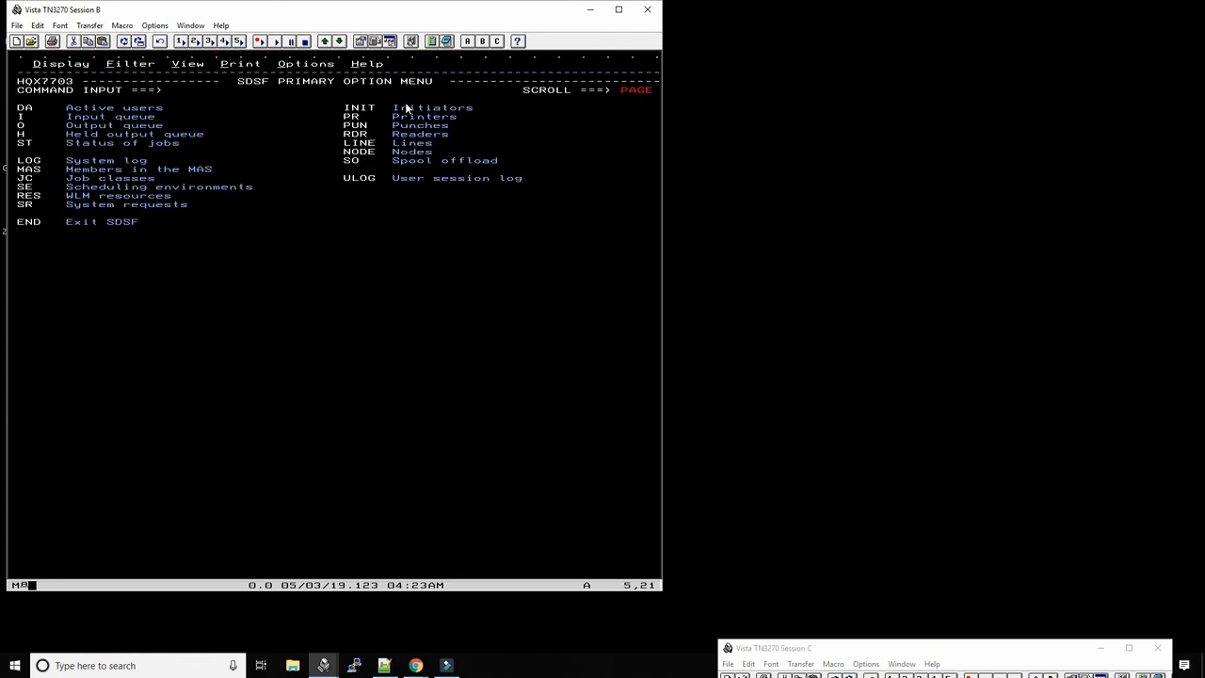
type("h")
key("Return")
Step: Select MOSHIXD's job log, check its last lines and return to the top
key("Tab")
type("s")
key("Return")
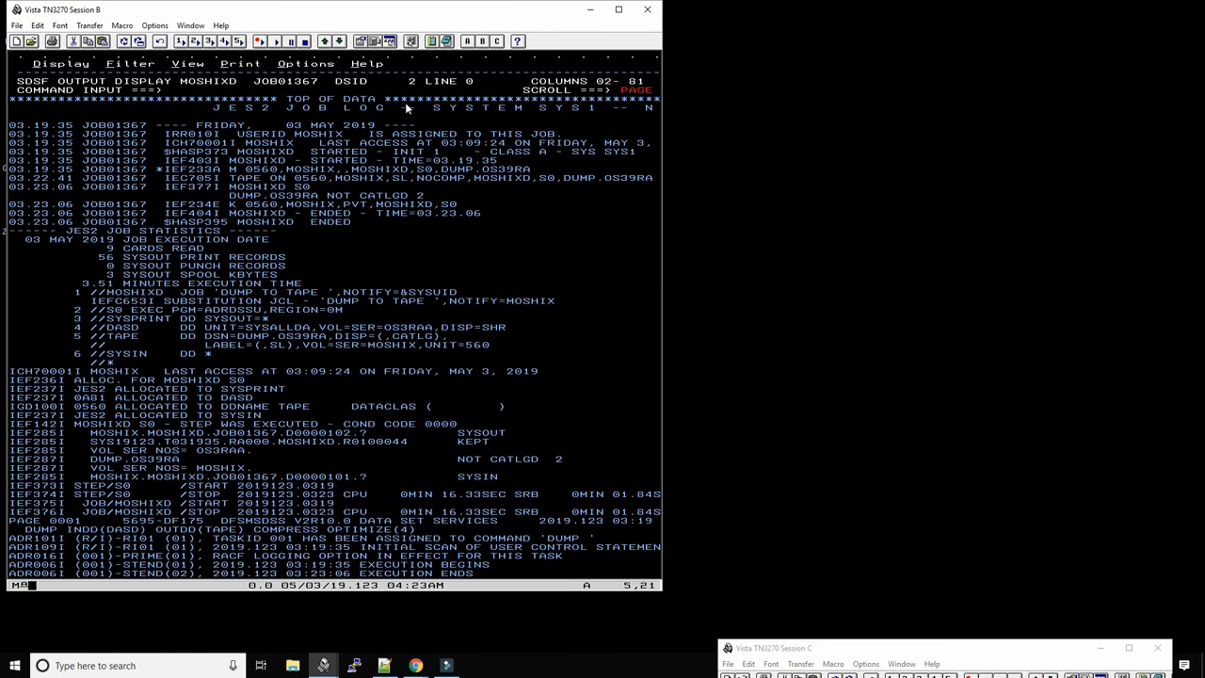
type("m")
key("F8")
type("m")
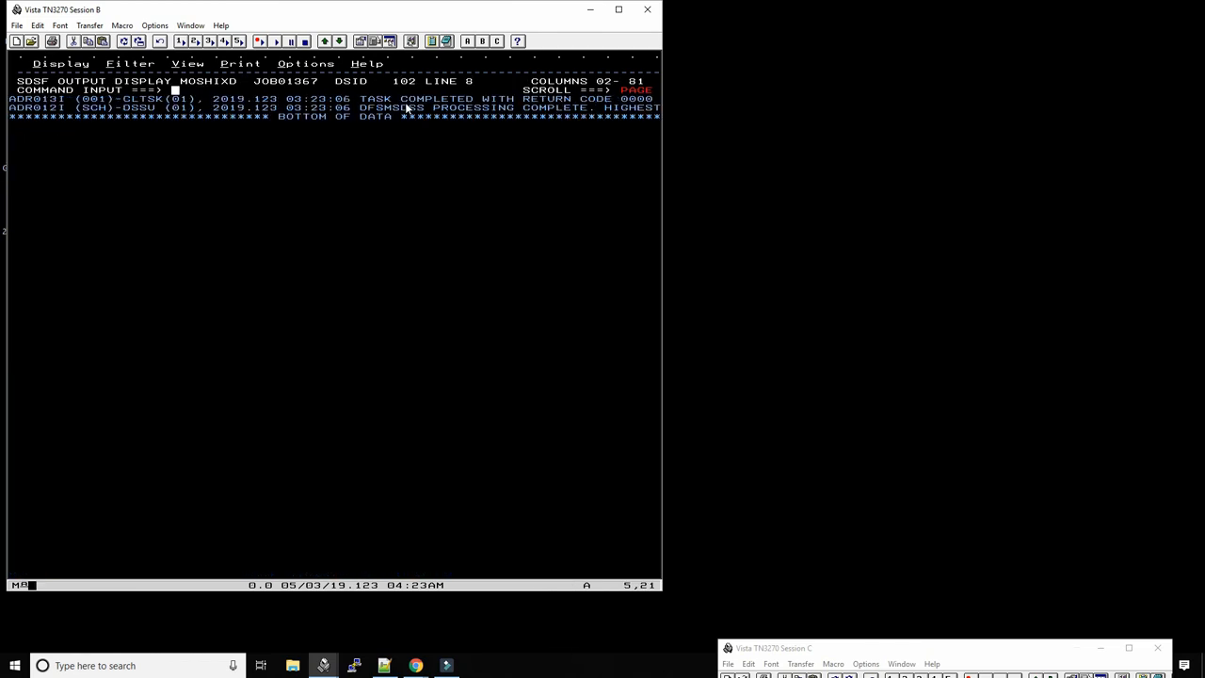
key("F7")
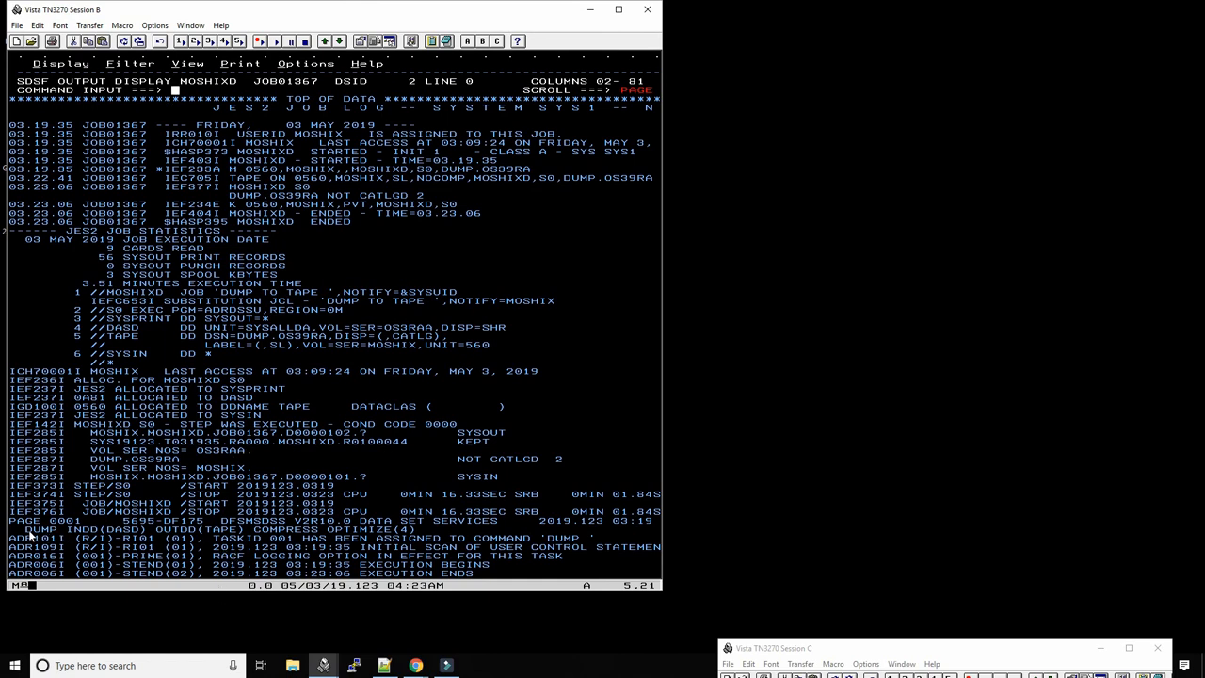
Step: Compare the DUMP INDD(DASD) COMPRESS statement in the output with the DUMPTAPE JCL and swap back
left_click_drag(17, 529, 141, 533)
key("F9")
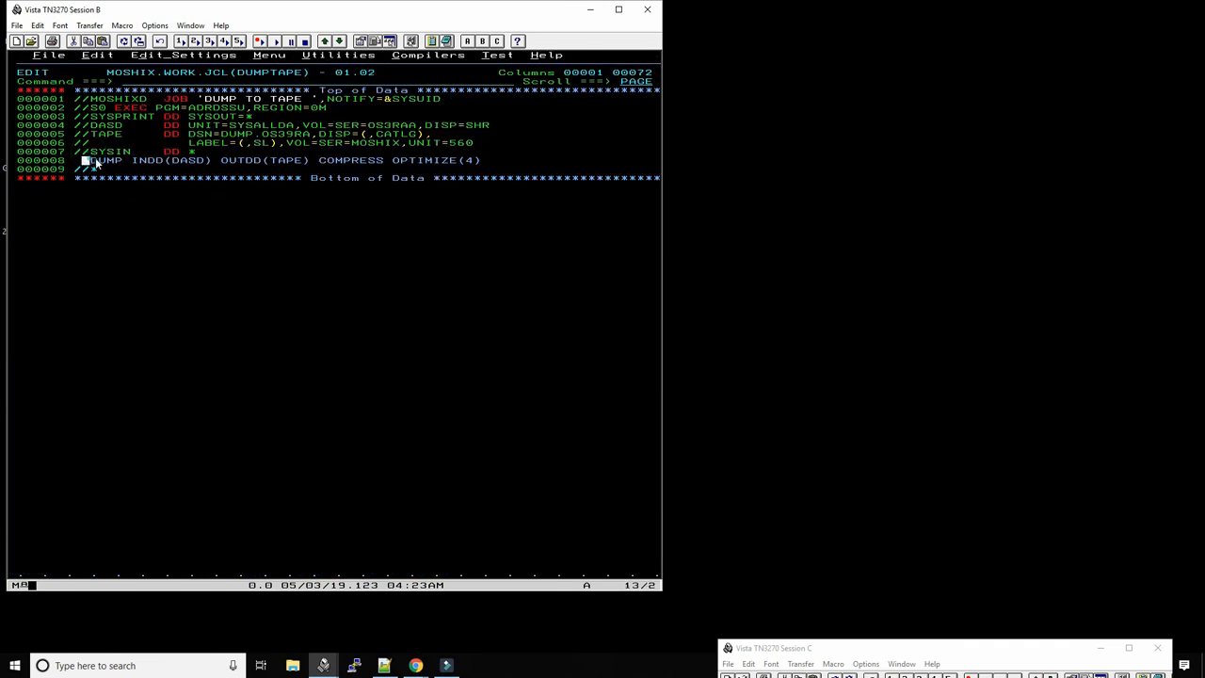
left_click_drag(90, 160, 212, 162)
left_click(191, 152)
left_click(239, 160)
left_click(367, 162)
key("F9")
Step: Review the DUMP task assignment and execution start messages with the 03:19:35 start time
key("F8")
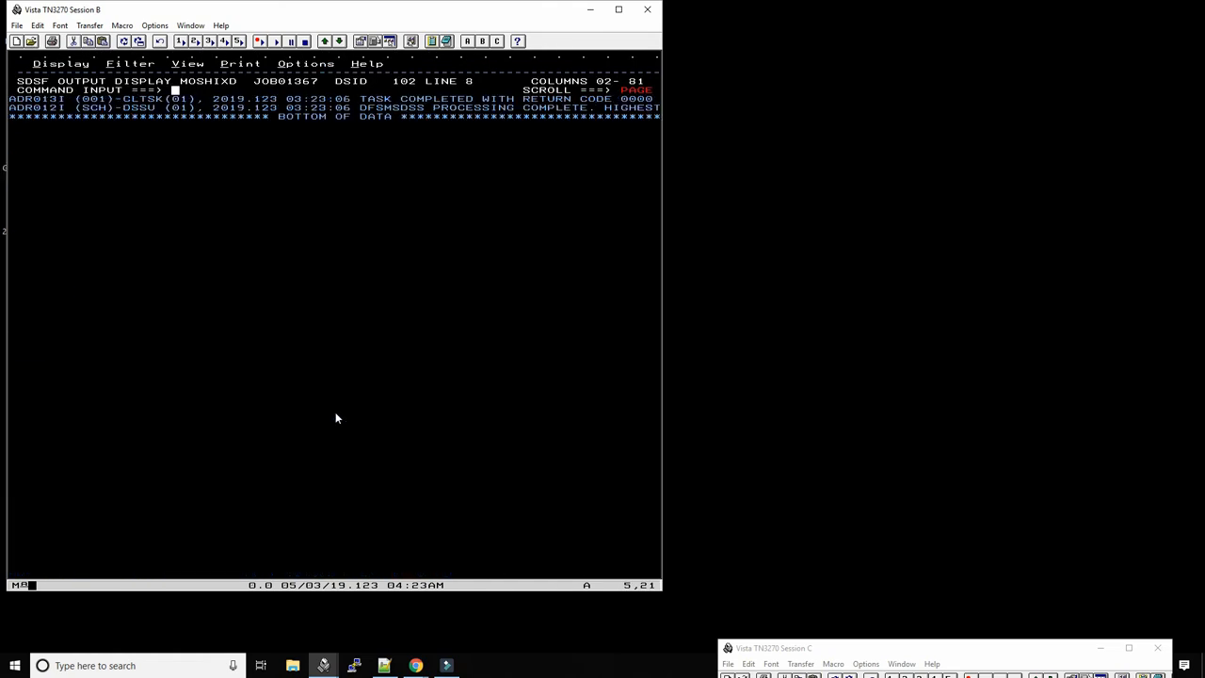
key("F7")
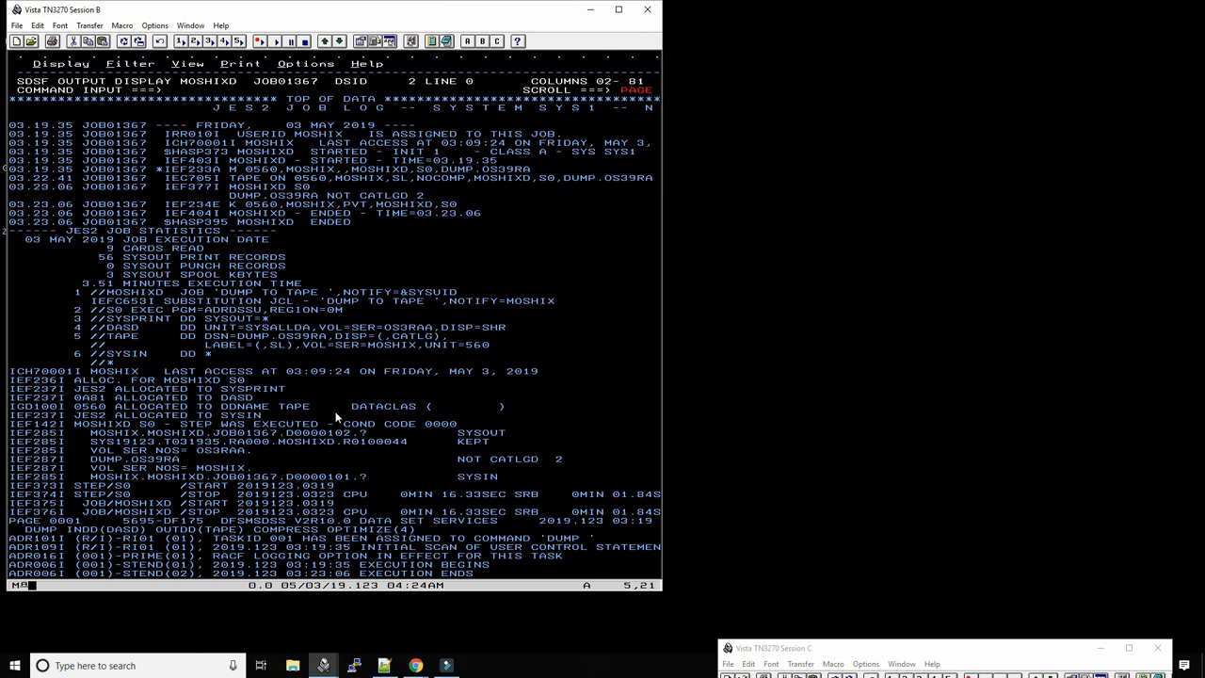
left_click(231, 539)
left_click(158, 548)
left_click(286, 564)
left_click(314, 566)
left_click(301, 565)
left_click(320, 565)
left_click(320, 565)
Step: Note the 03:23 end time, check the end of the output and show it from the top again
left_click_drag(286, 574, 326, 576)
left_click(335, 572)
key("F8")
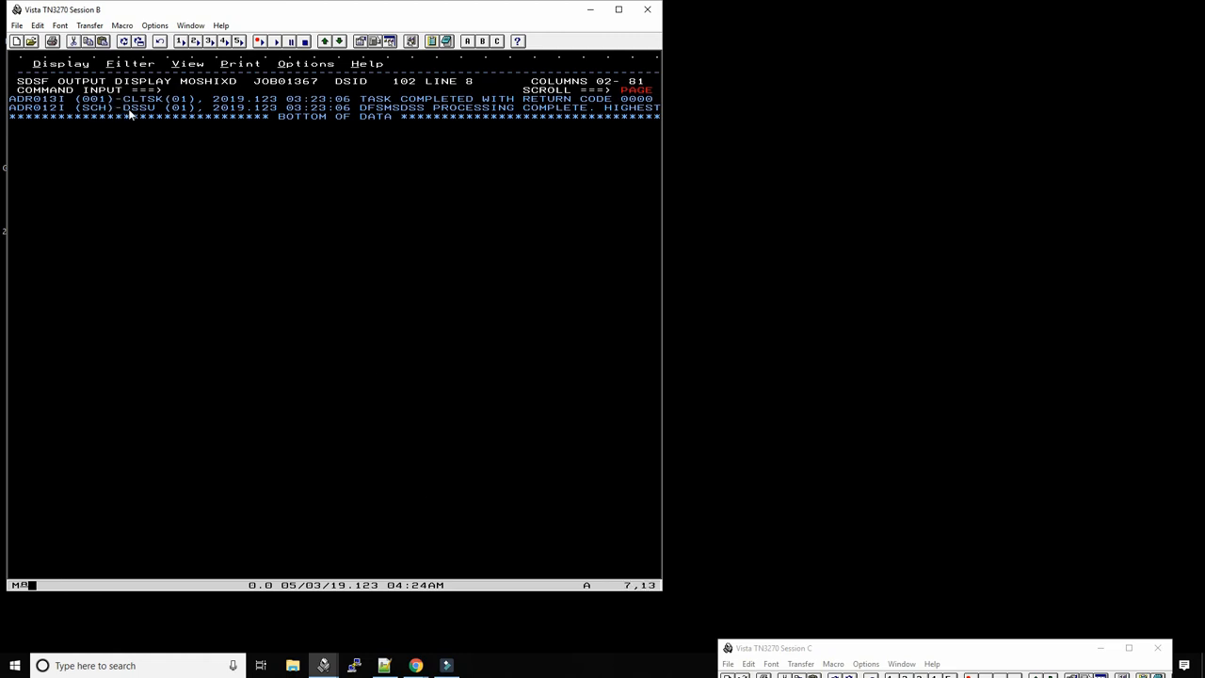
key("F3")
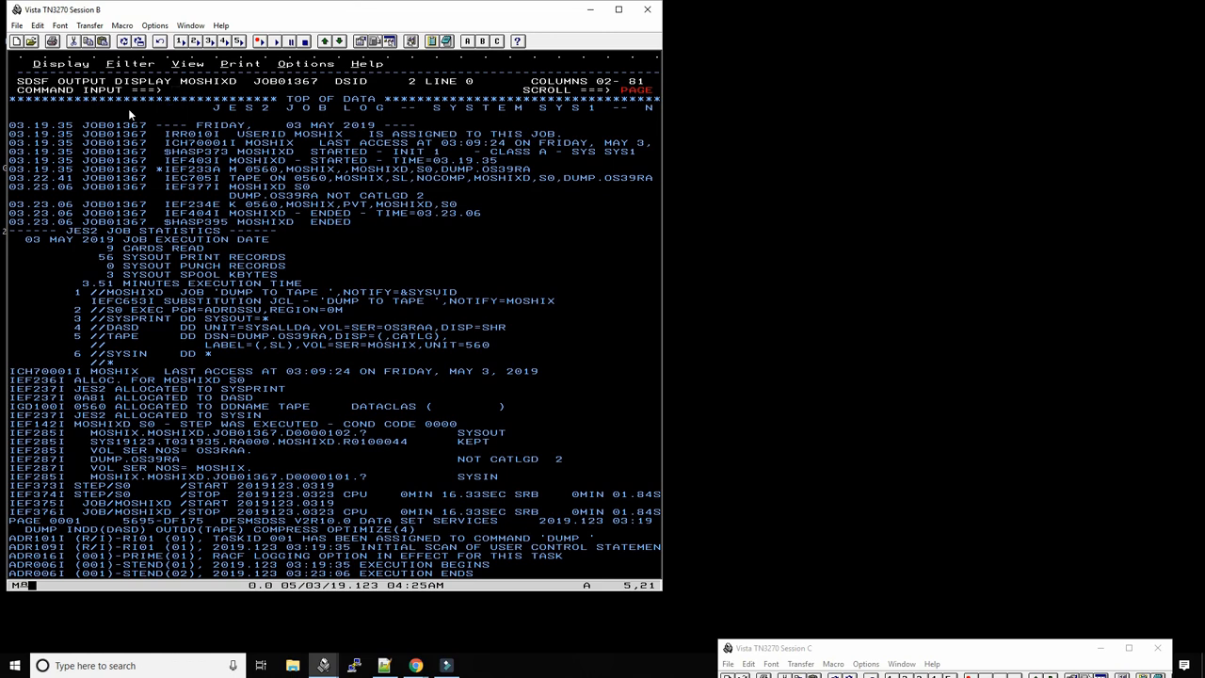
Step: Back out of SDSF to the ISPF main menu and reopen MOSHIX.WORK.JCL(DUMPTAPE) for editing
key("F3")
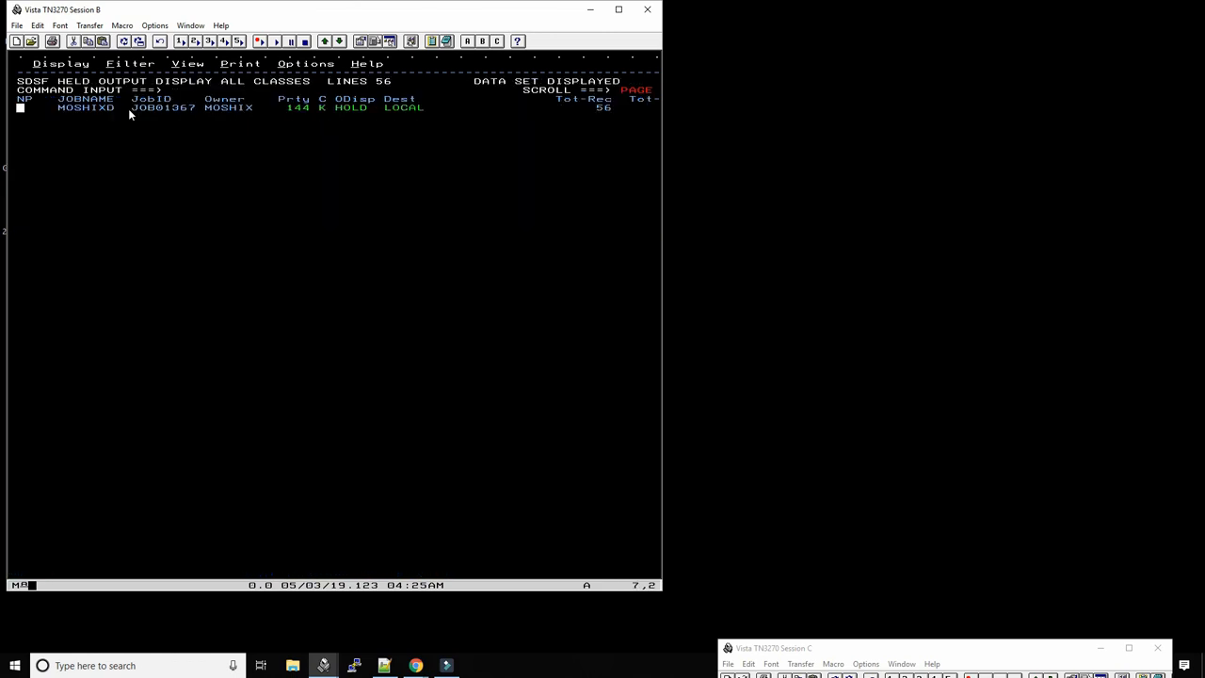
key("F3")
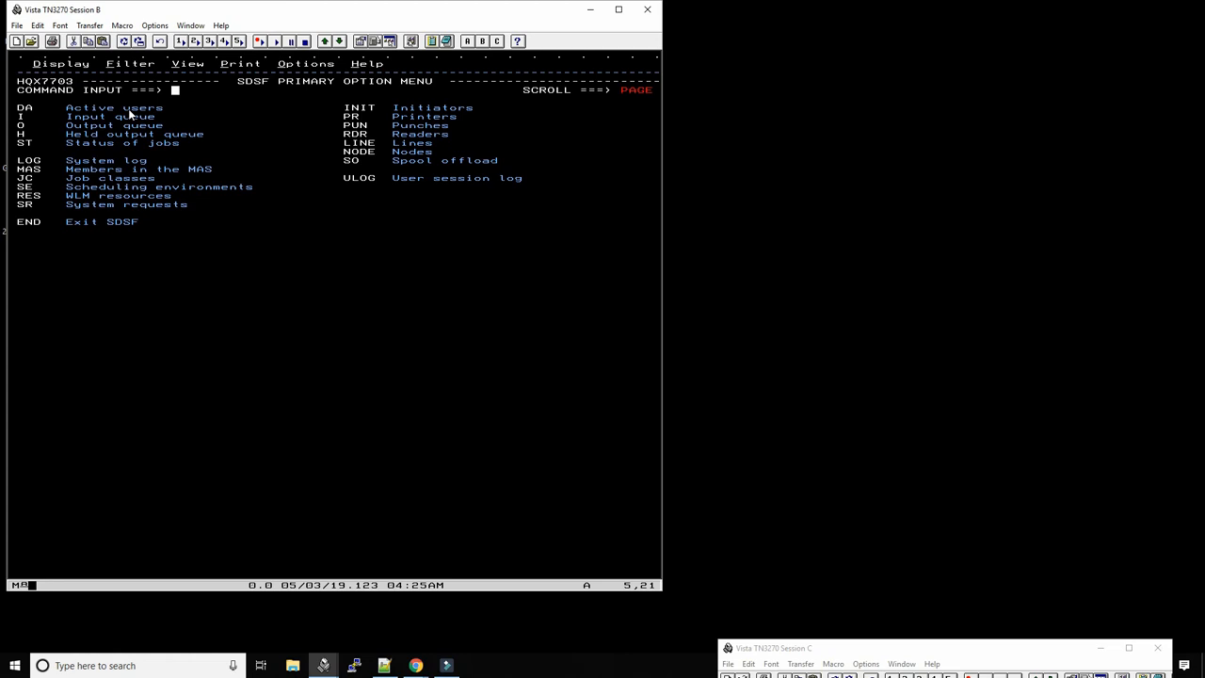
key("F3")
key("F3")
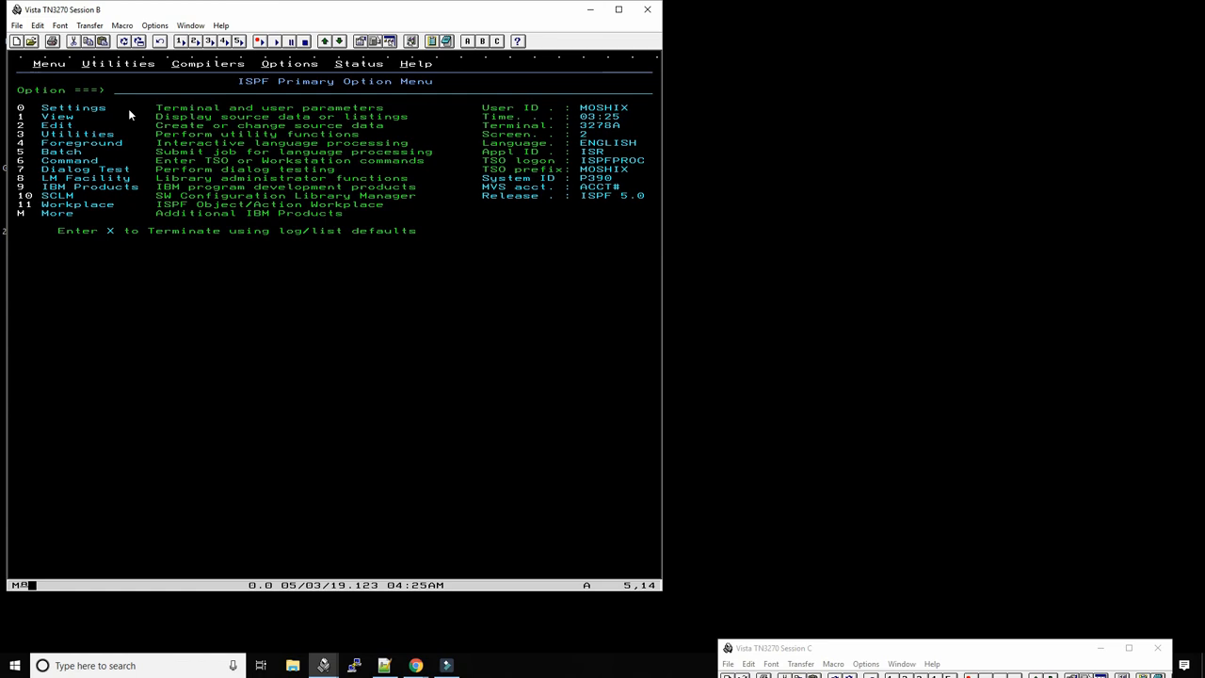
type("2")
key("Return")
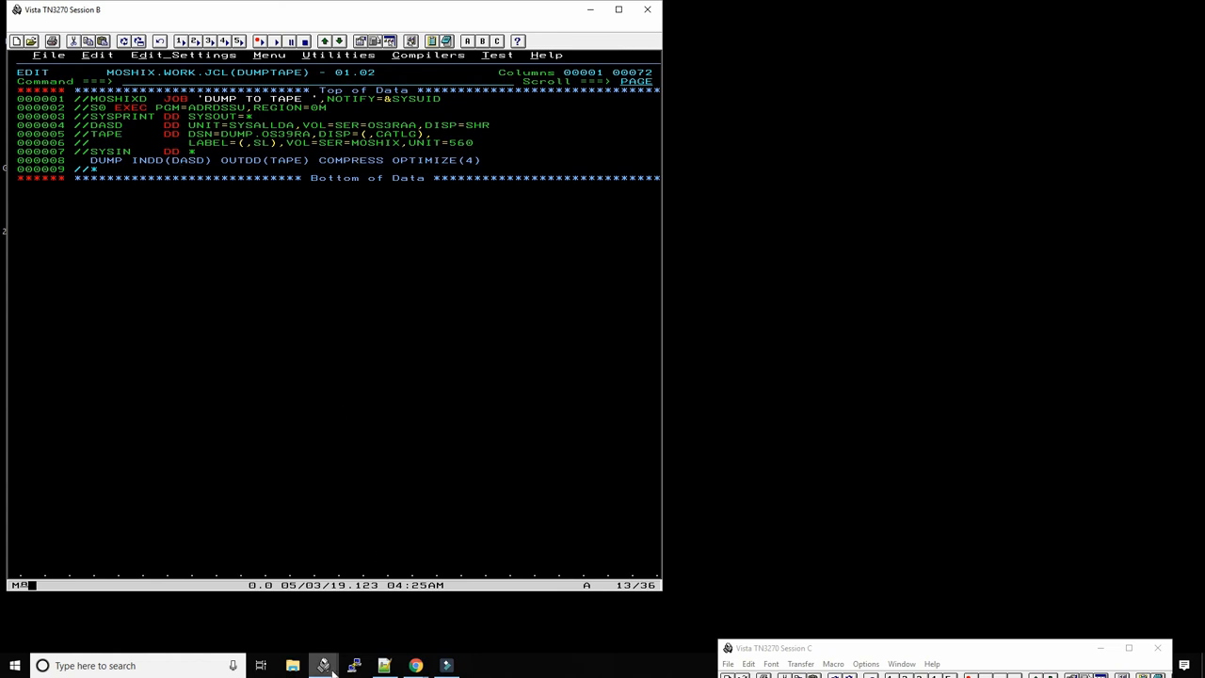
mouse_move(323, 666)
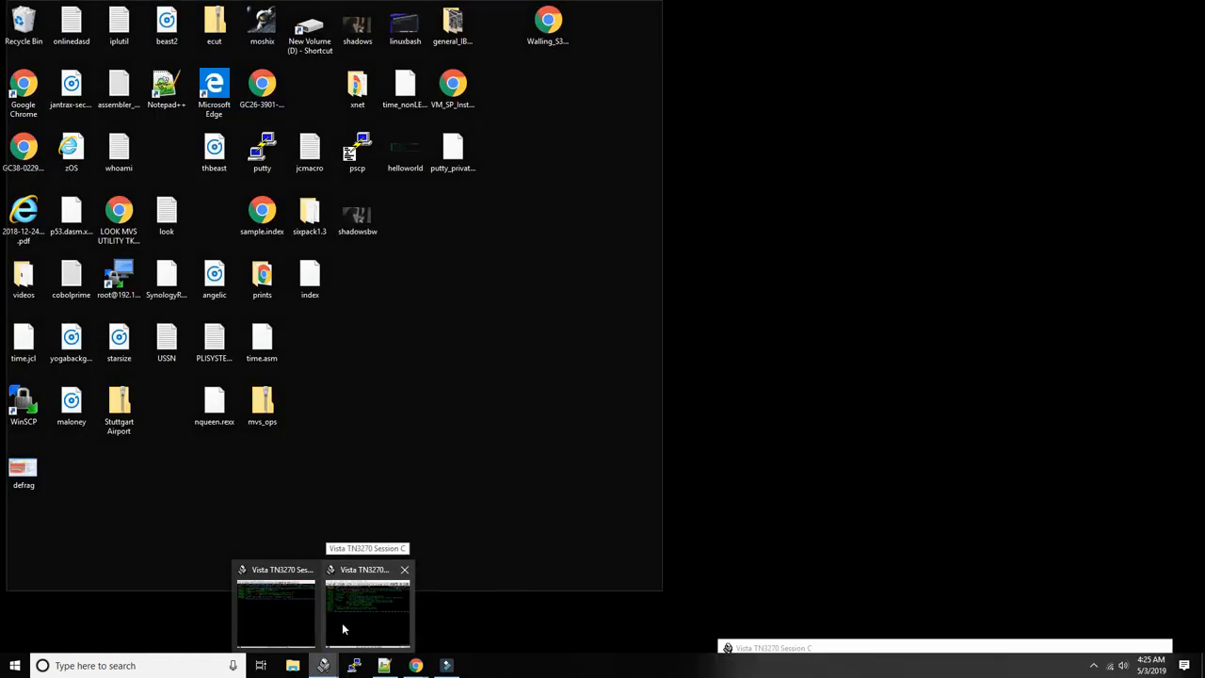
Step: Restore the terminal sessions from the taskbar and move Session C up to screen centre
left_click(343, 622)
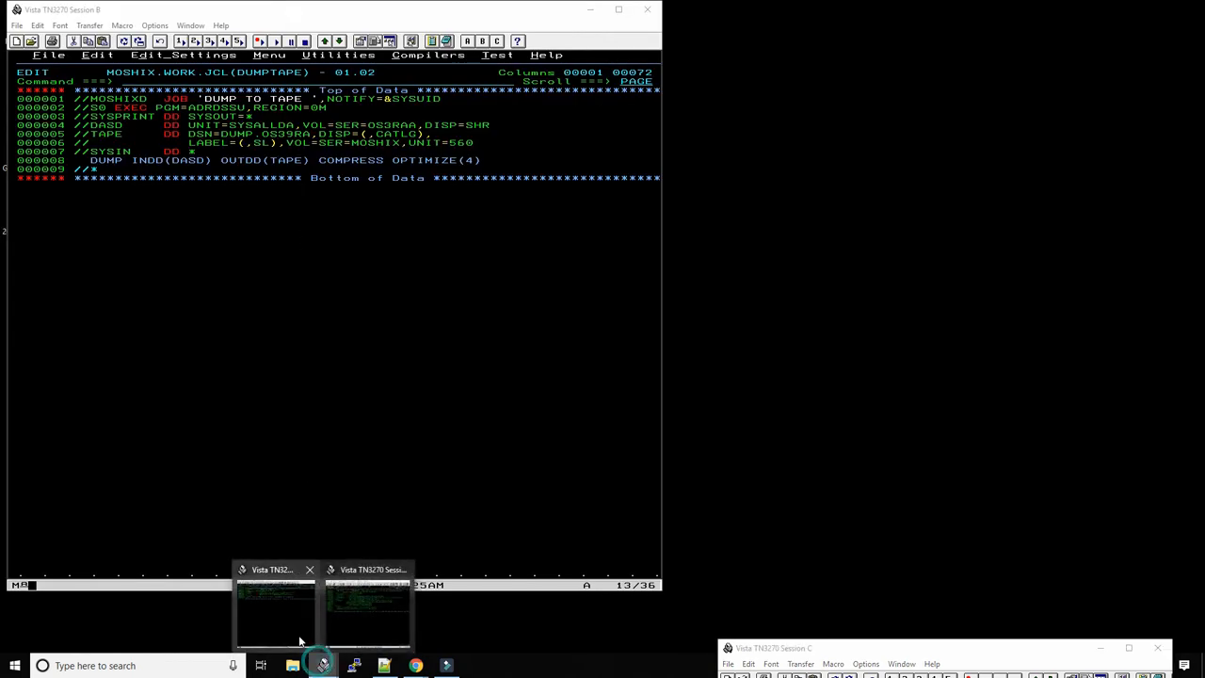
left_click(294, 627)
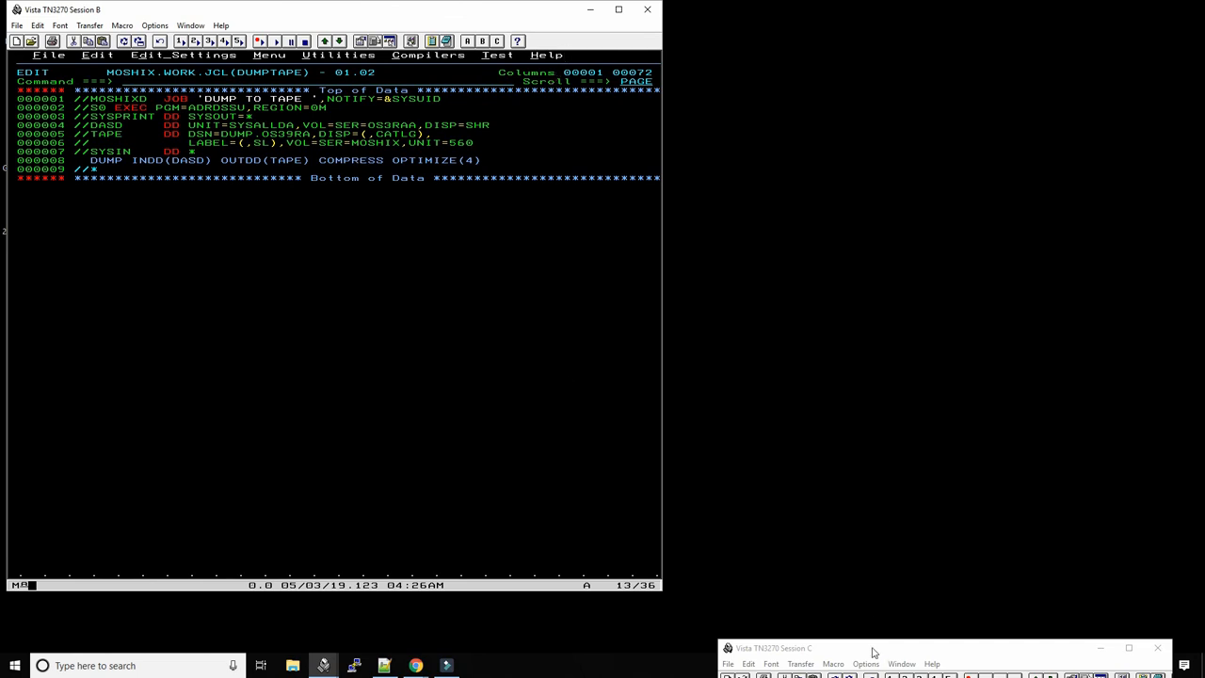
mouse_move(872, 648)
left_mouse_down()
mouse_move(730, 353)
mouse_move(236, 163)
left_mouse_up()
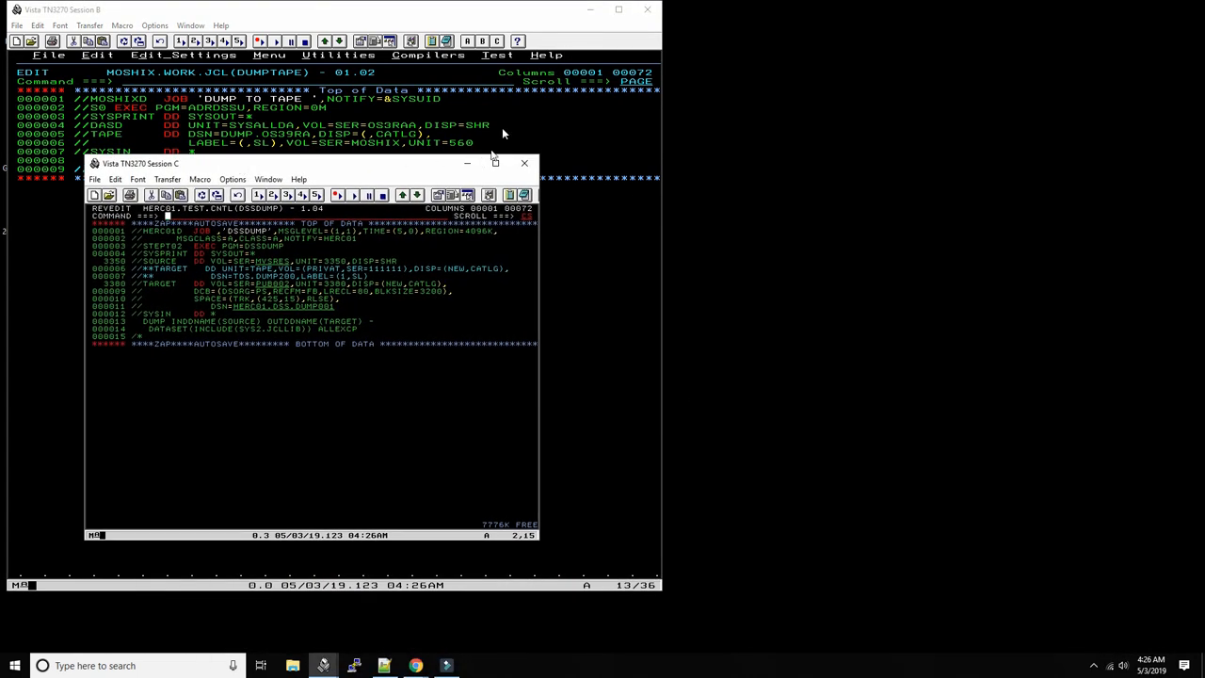
Step: Maximize Session C and point out DSSDUMP, the MVSRES source volume and the DUMP statement's dd names
left_click(495, 164)
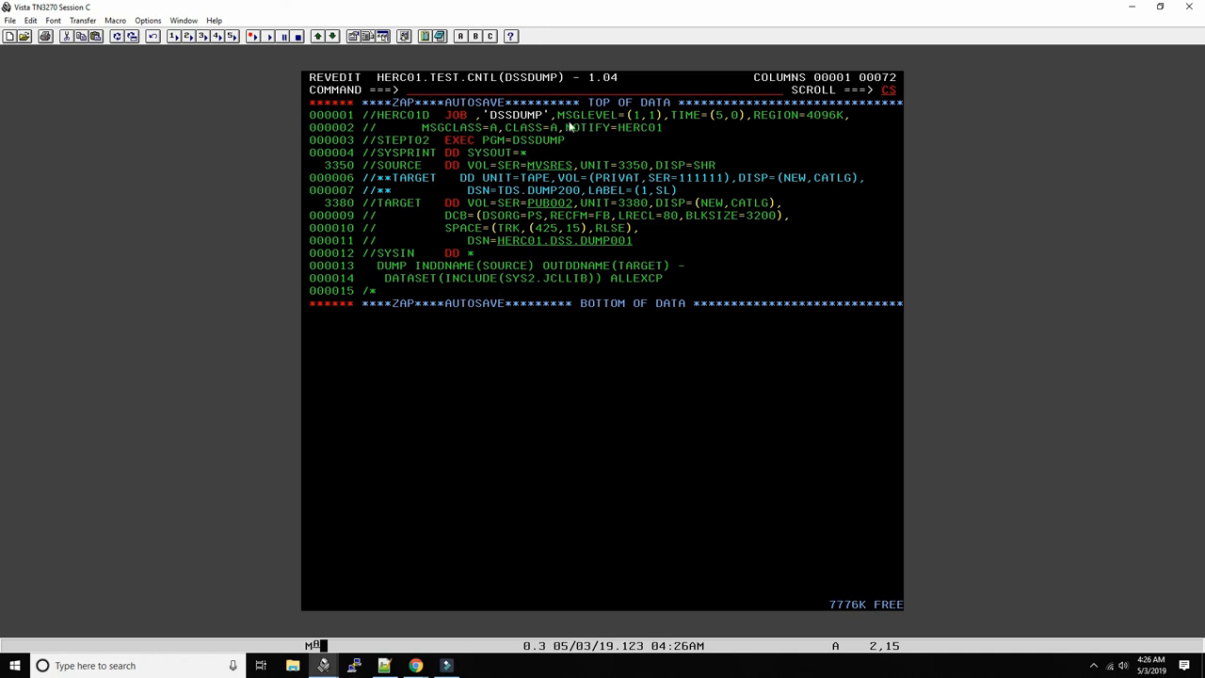
left_click_drag(513, 140, 566, 141)
left_click(536, 167)
left_click(546, 168)
left_click_drag(392, 265, 650, 266)
left_click(433, 270)
left_click_drag(397, 201, 673, 236)
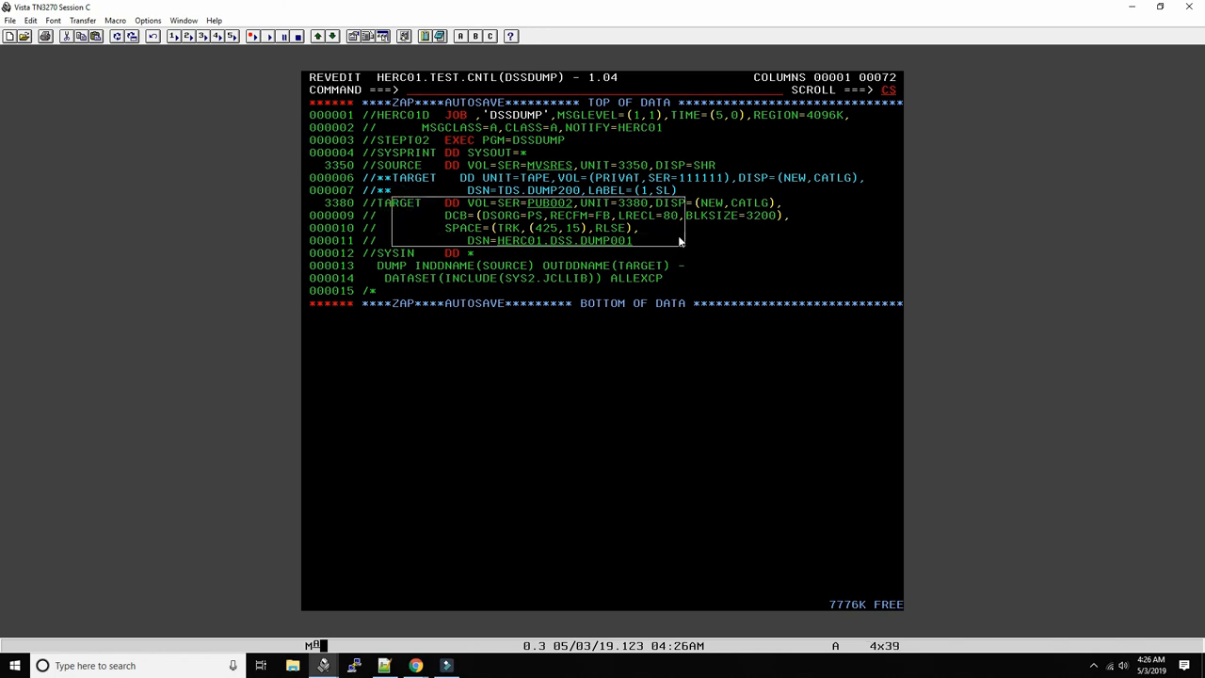
left_click(677, 242)
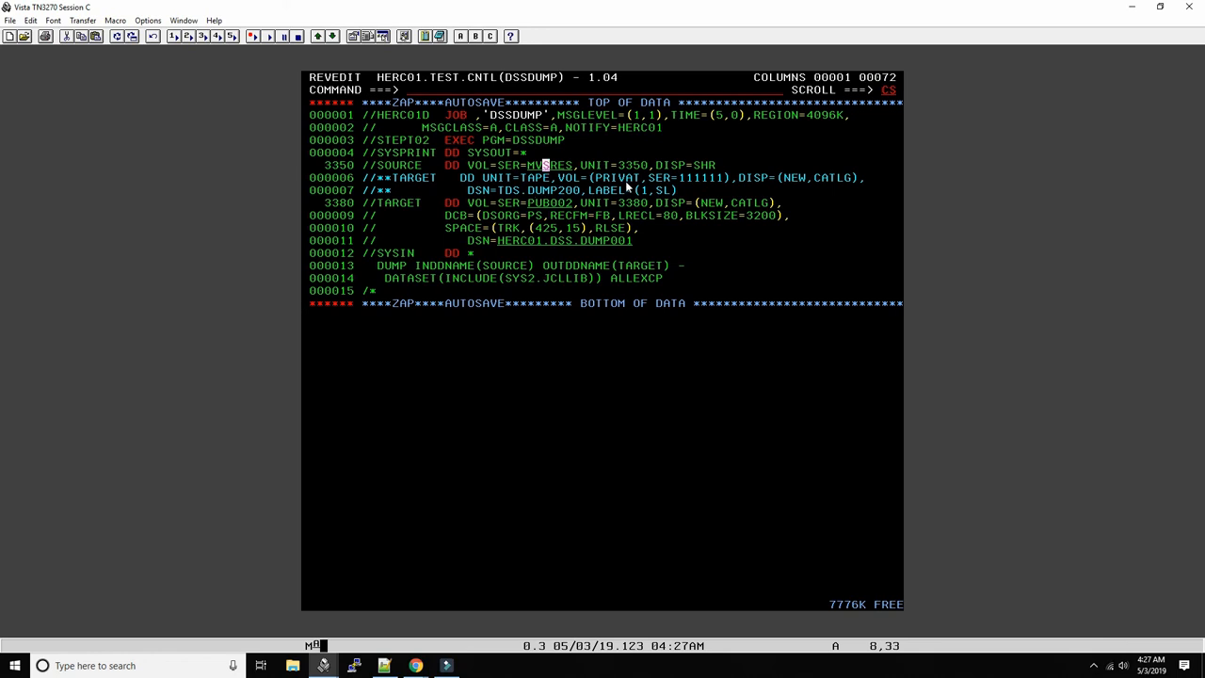
left_click(517, 140)
left_click_drag(517, 140, 556, 144)
left_click(516, 141)
left_click_drag(516, 140, 559, 141)
left_click(497, 271)
left_click(628, 268)
left_click(393, 368)
Step: Leave the DSSDUMP editor, briefly view the SPOOL member and return to the member list
key("F3")
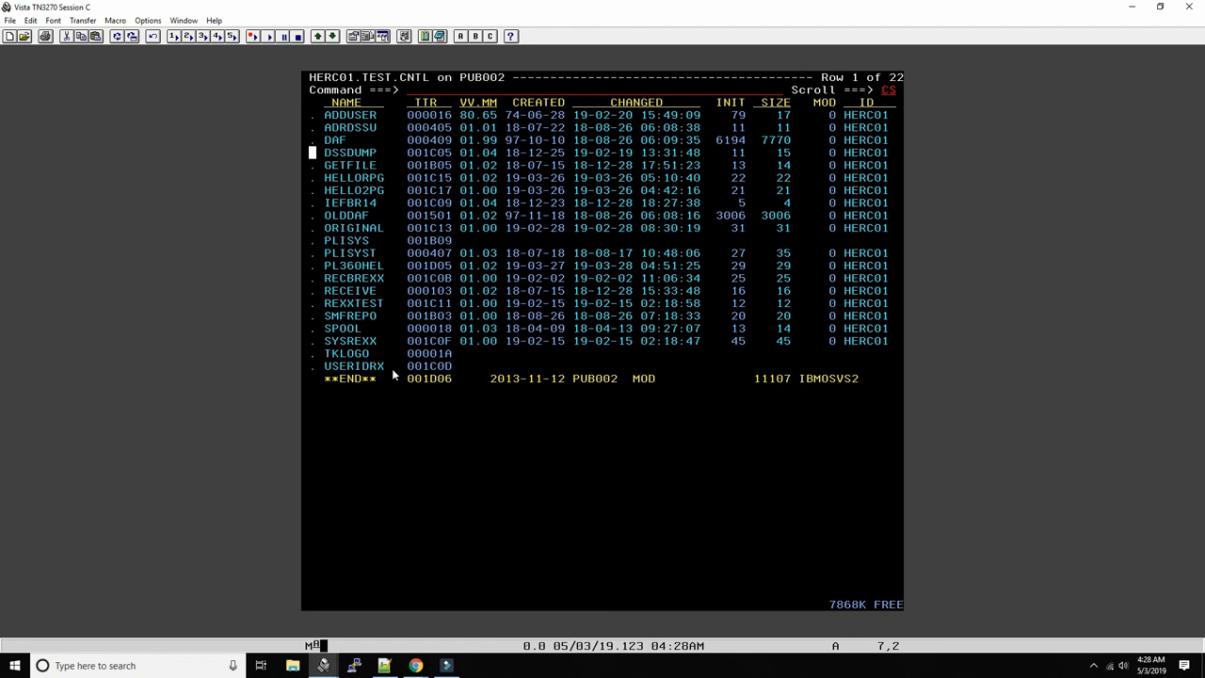
key("Down")
key("Down")
key("Down")
key("Down")
key("Down")
key("Down")
key("Down")
key("Down")
type("s")
key("Return")
key("F3")
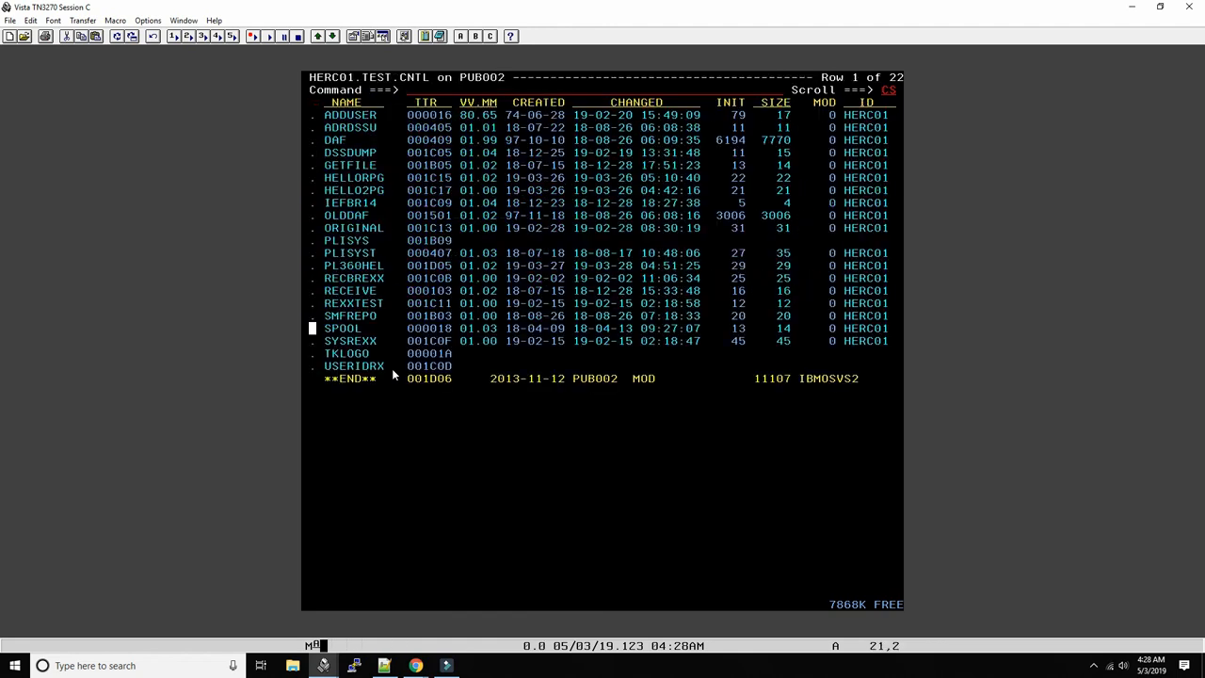